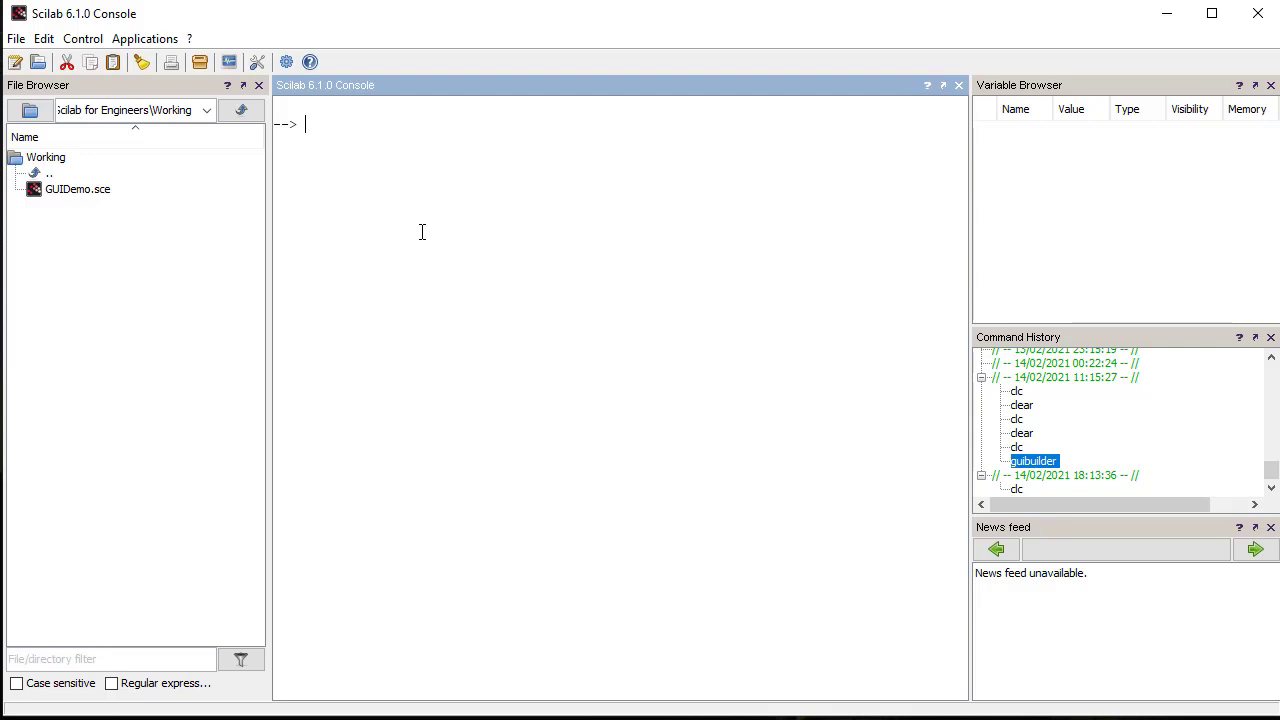
- Open the Module Manager from the Applications list and browse the GUI category of modules
left_click(145, 38)
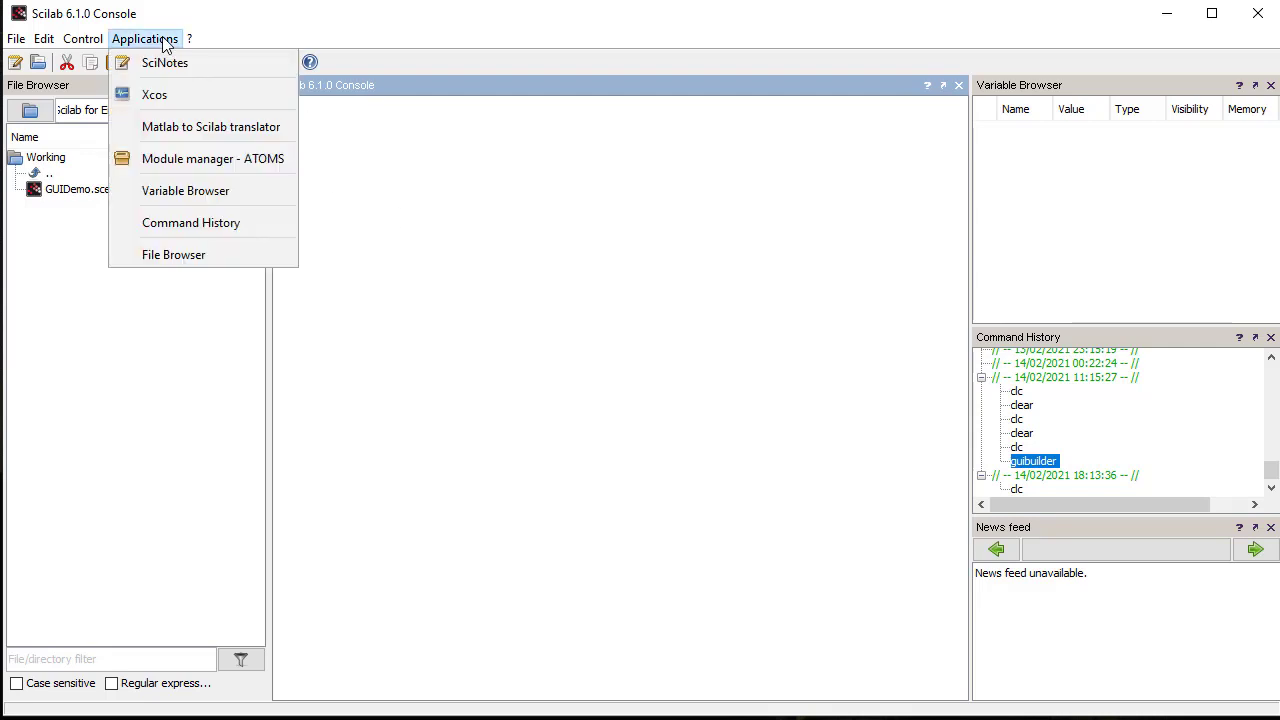
left_click(207, 162)
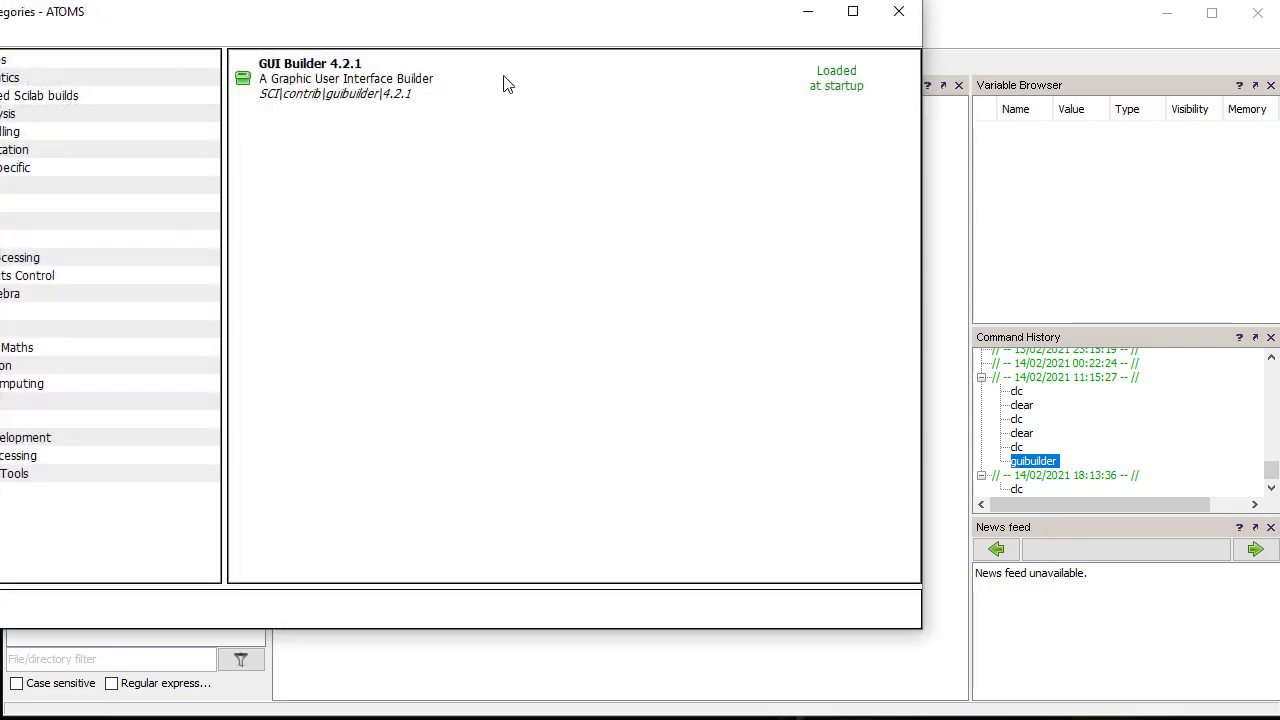
left_click_drag(480, 23, 697, 81)
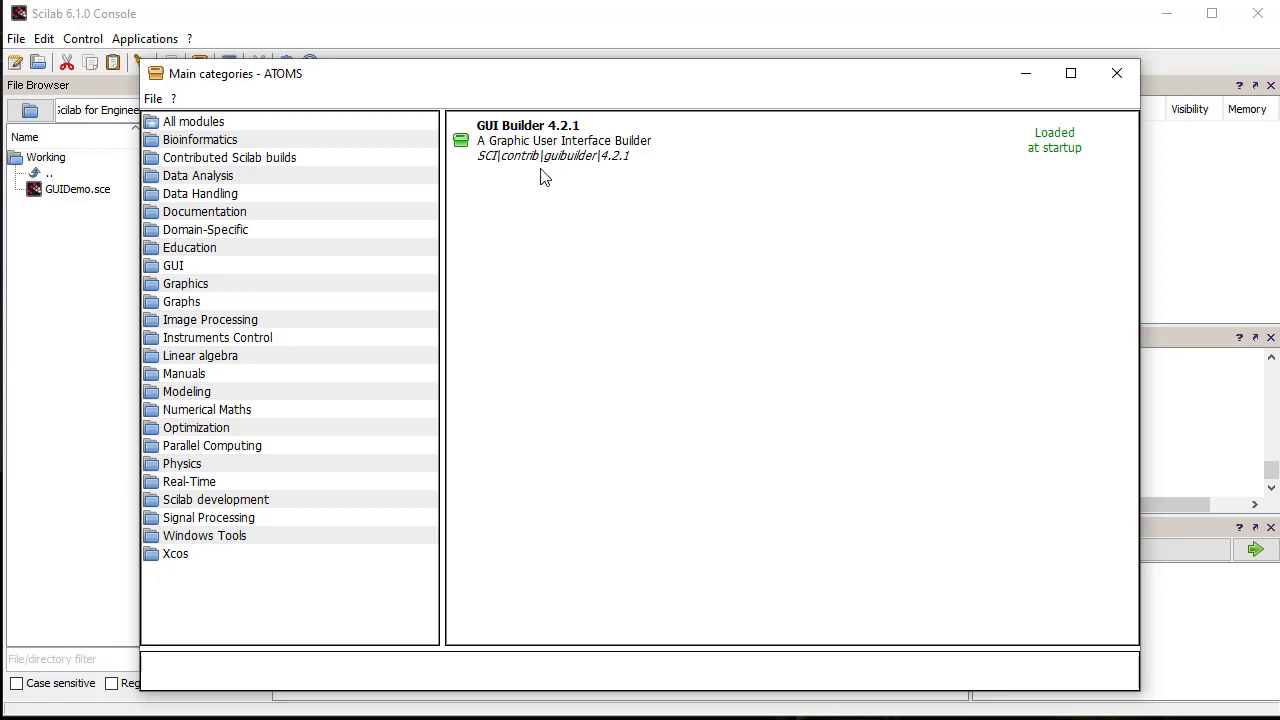
left_click(221, 271)
left_click(222, 278)
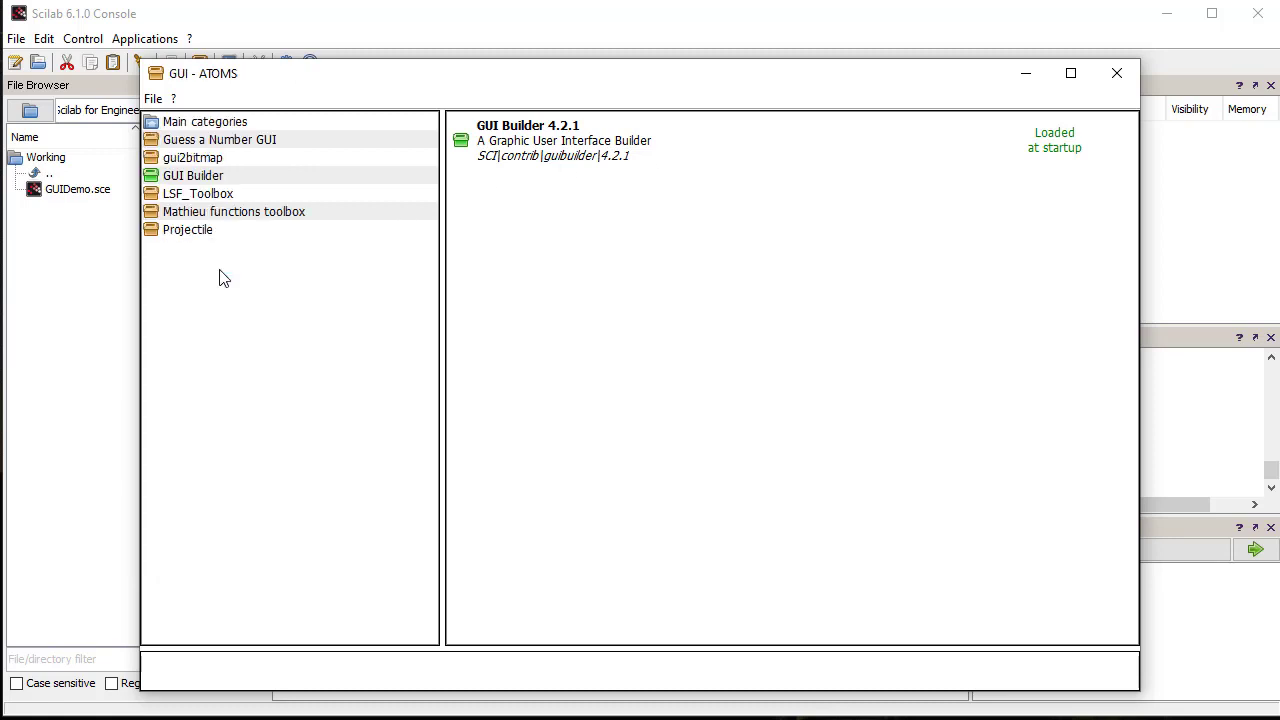
- Review the GUI Builder module details, close the Module Manager, and run guibuilder
left_click(202, 184)
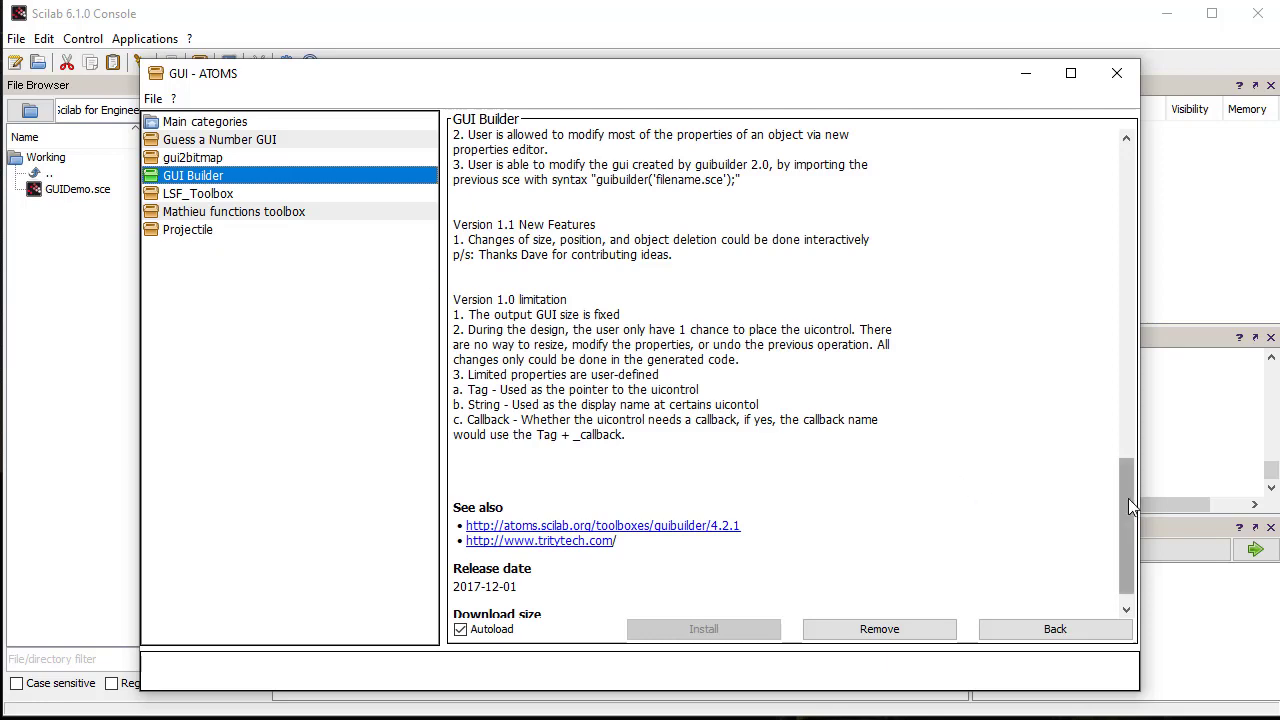
left_click_drag(1127, 498, 1113, 413)
scroll(765, 420, "up", 10)
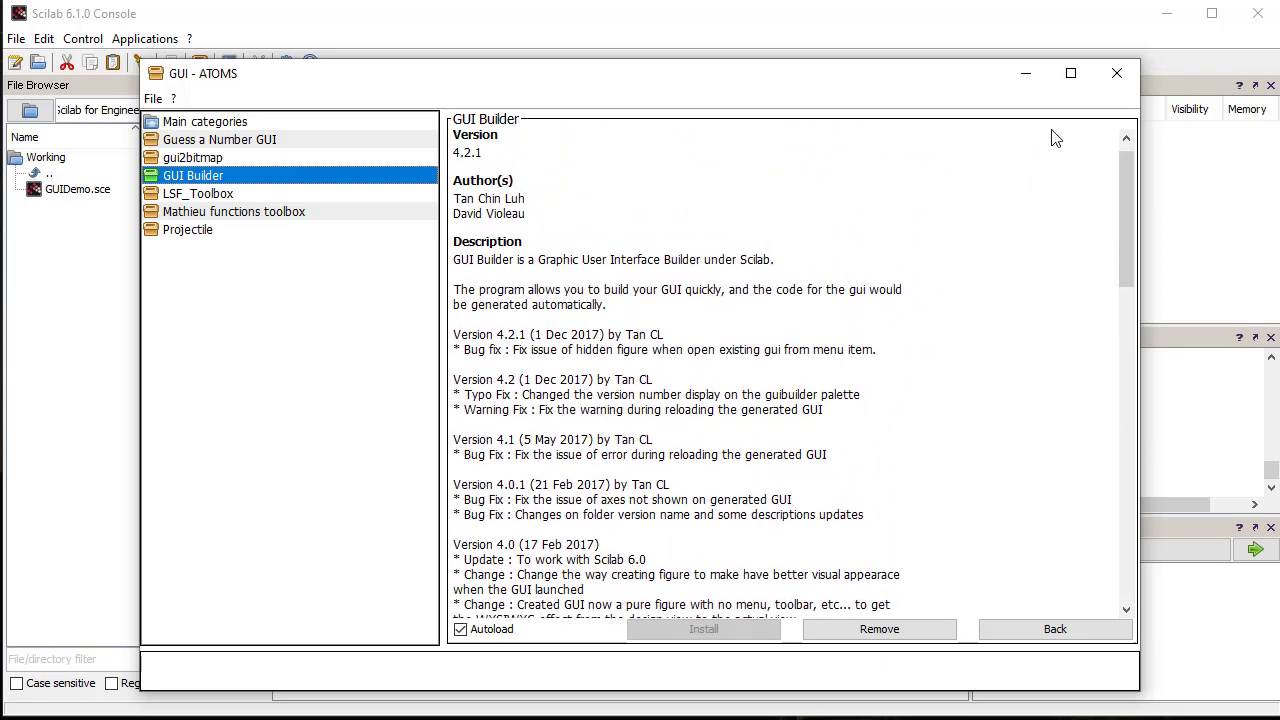
left_click(1116, 75)
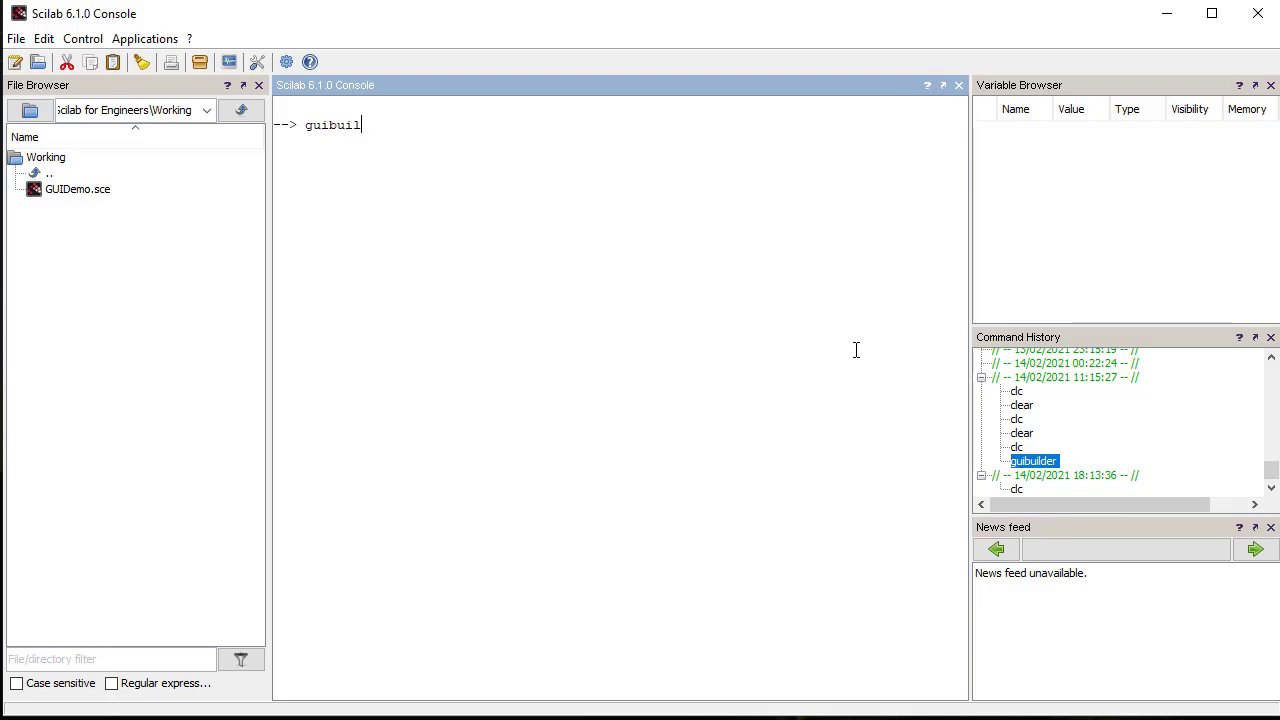
key("Return")
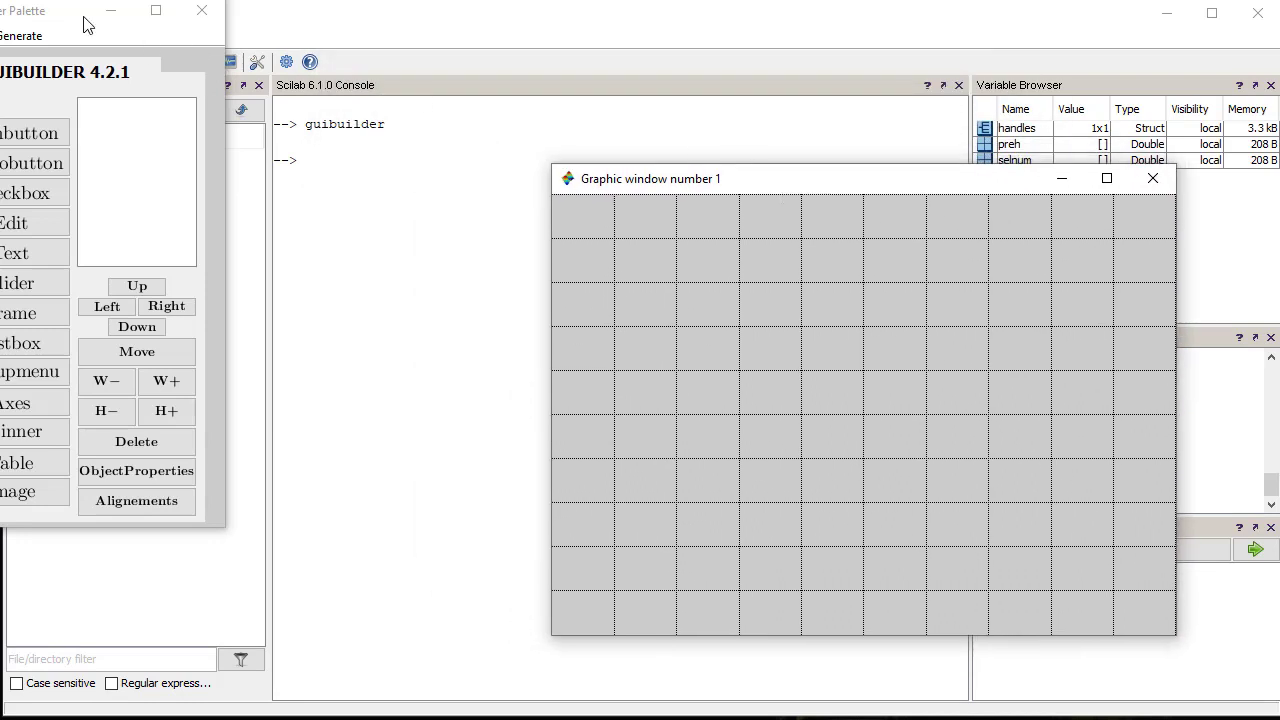
- Drag the GUIBUILDER palette fully on screen and make the grid design window taller
left_click_drag(83, 16, 392, 135)
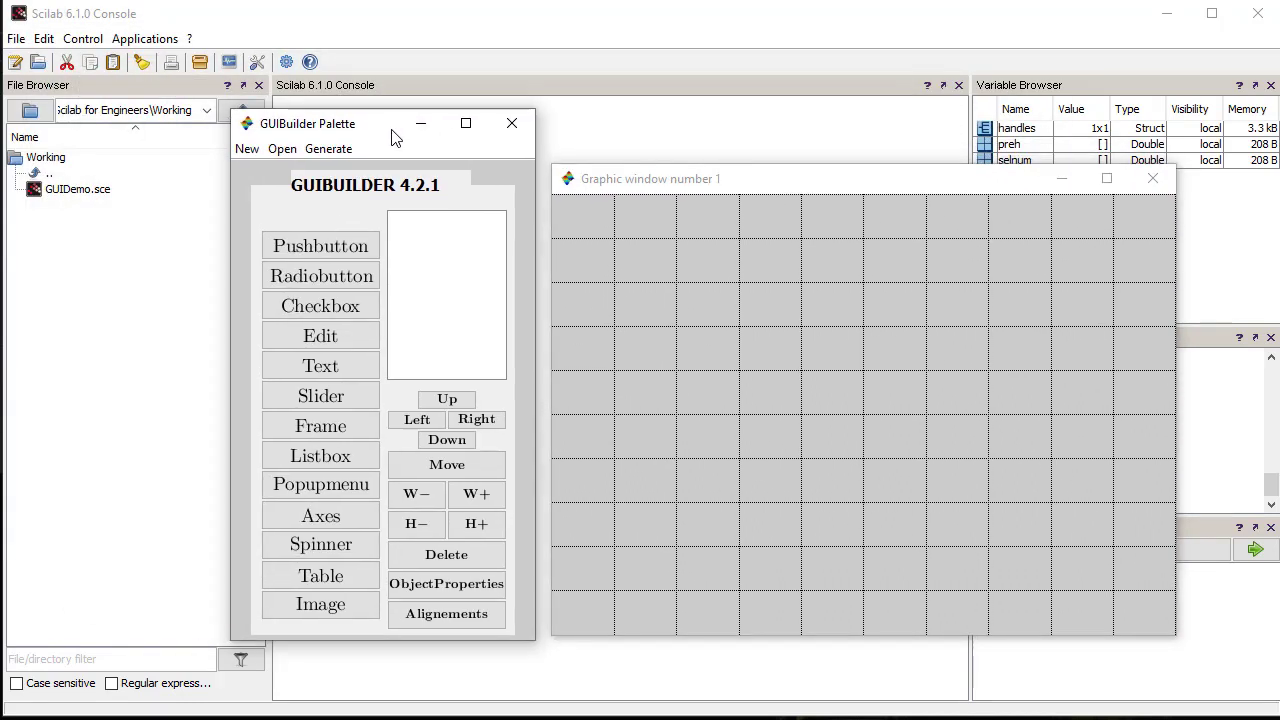
left_click_drag(630, 167, 631, 104)
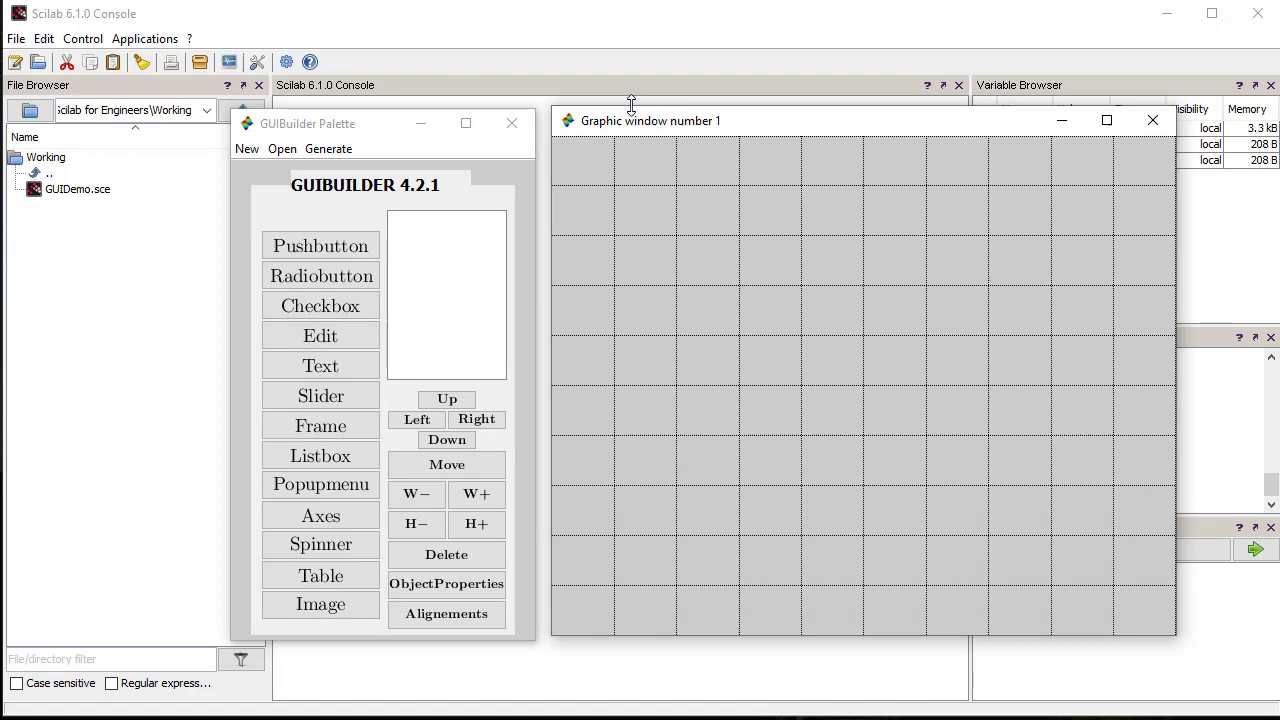
left_click(341, 124)
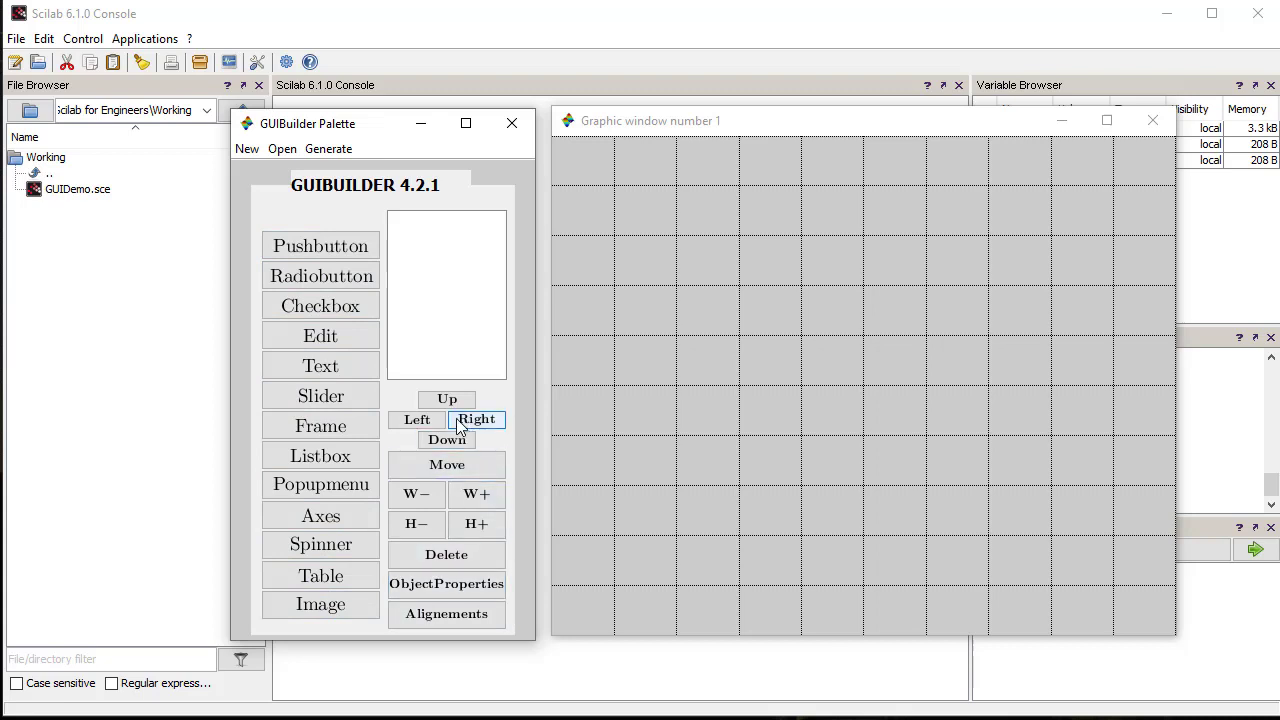
left_click(757, 400)
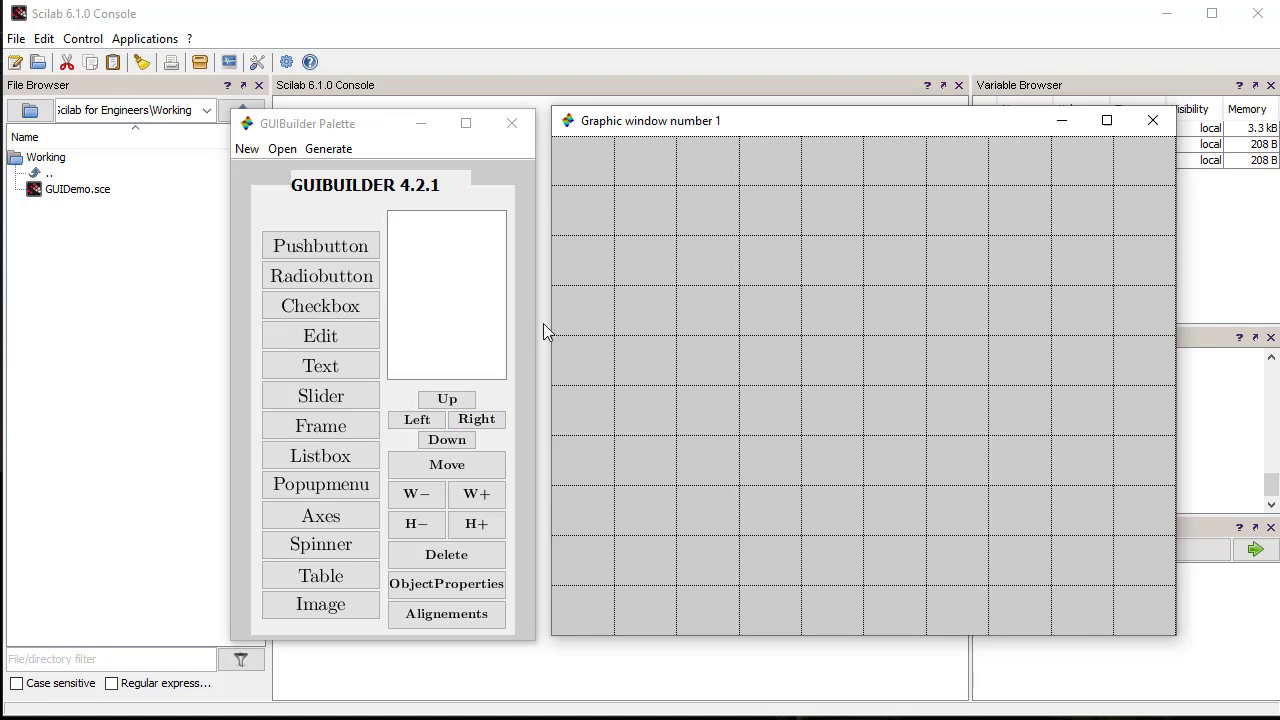
- Create a new pushbutton with Tag cmdPush and String Start
left_click(335, 248)
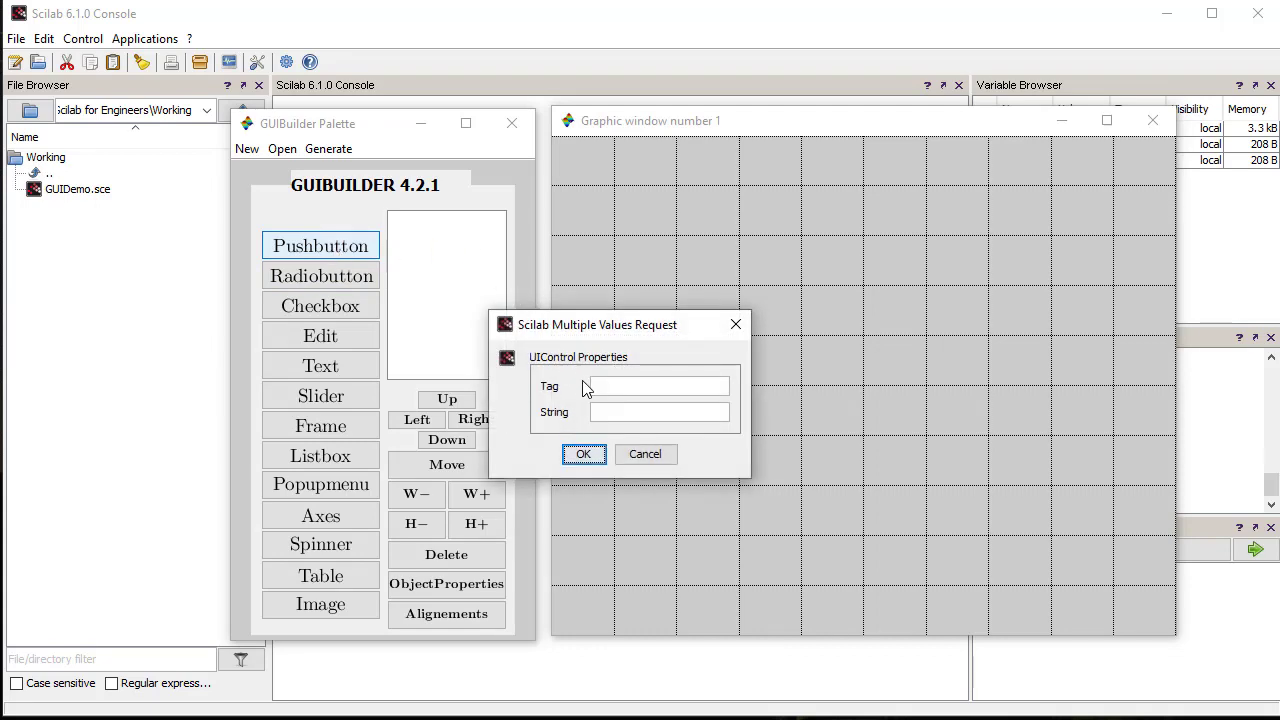
left_click_drag(617, 333, 671, 328)
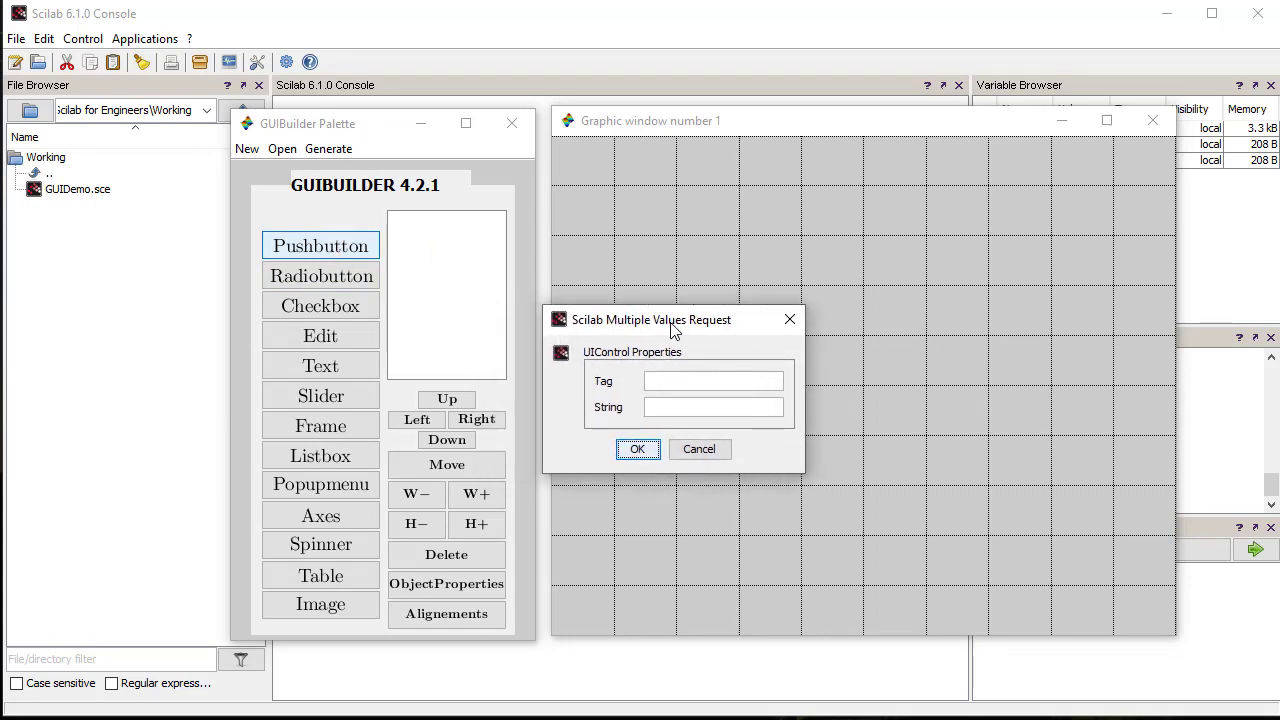
left_click(685, 380)
type("cmd")
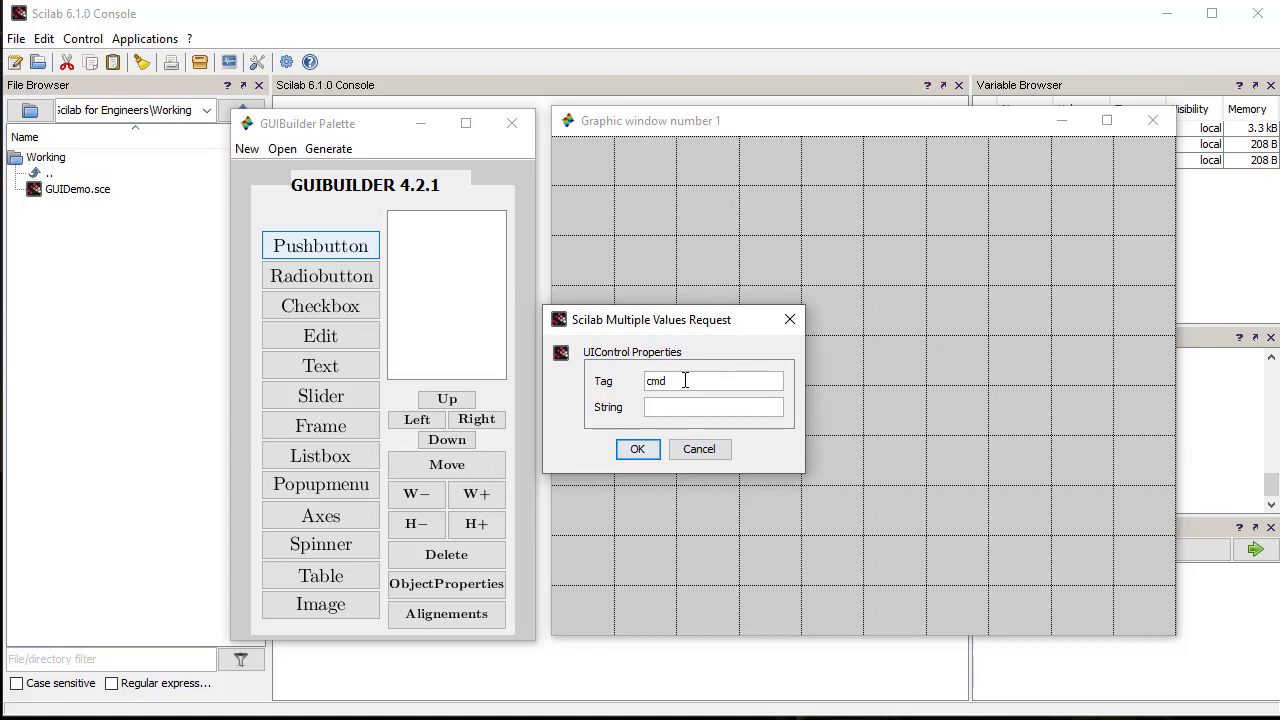
type("Push")
left_click(682, 407)
type("Star")
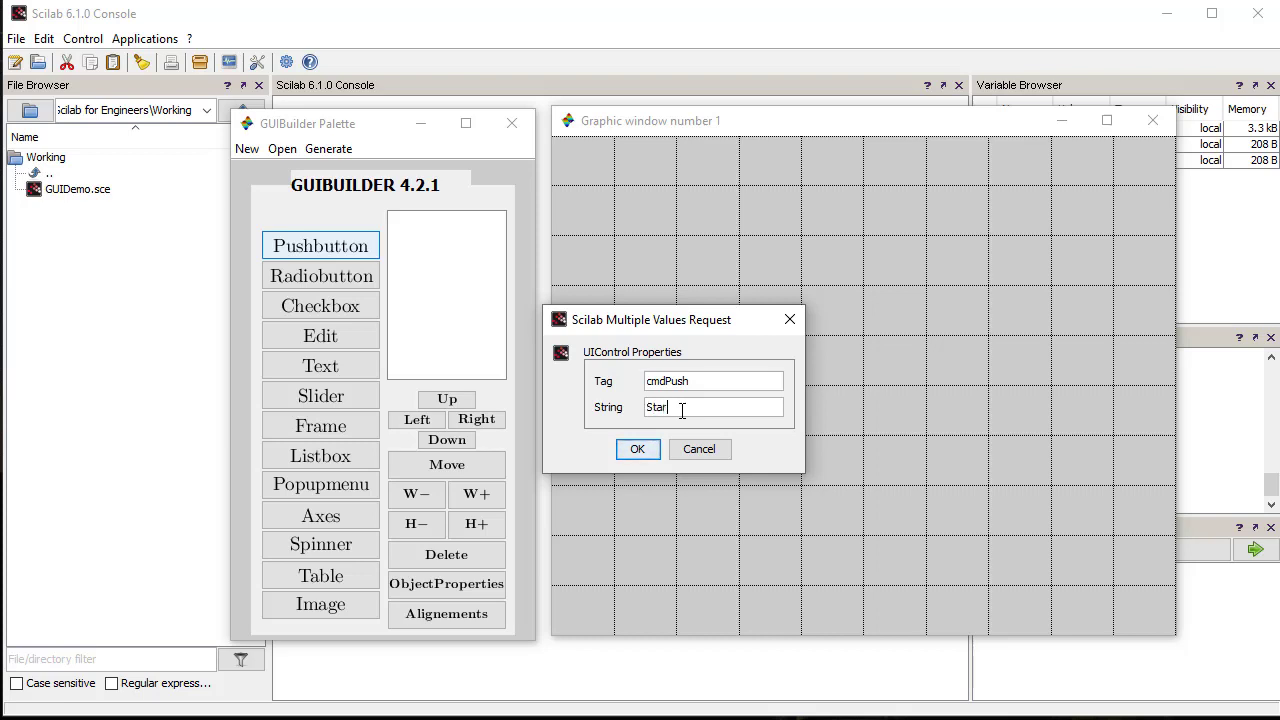
type("t")
left_click(638, 451)
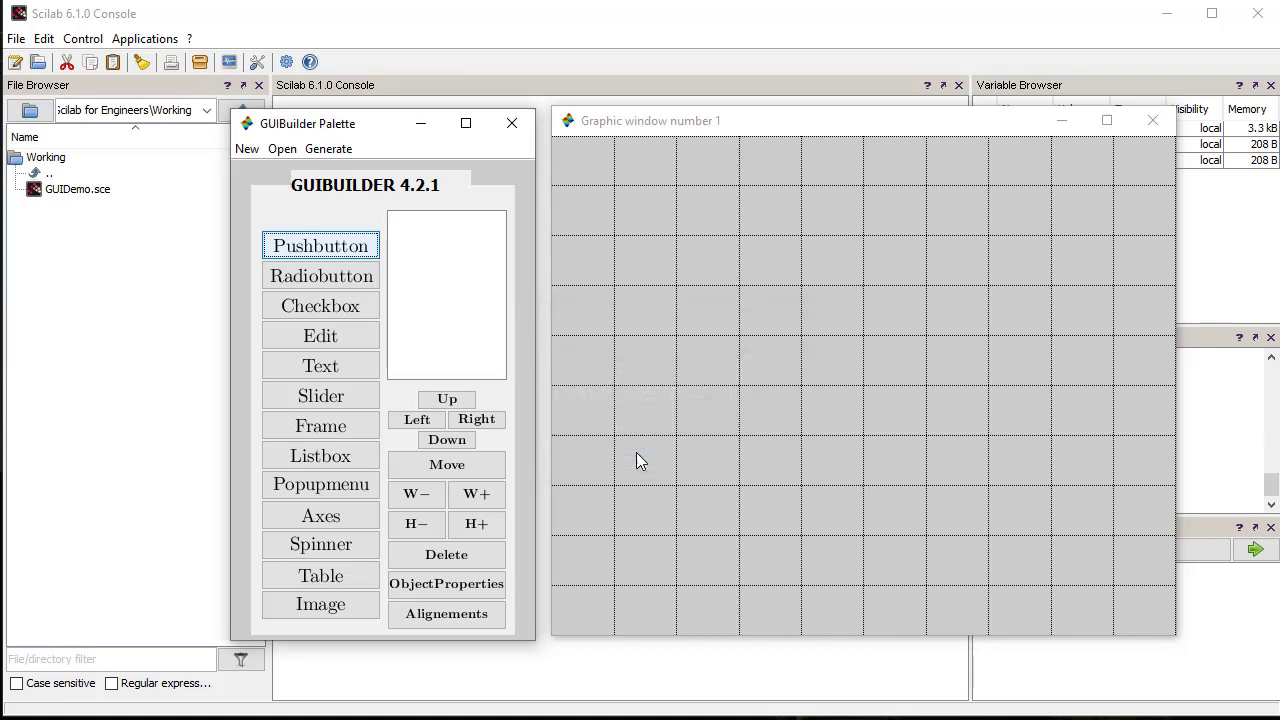
- Draw the Start button across the upper-left grid cells and select cmdPush in the list
left_click(613, 246)
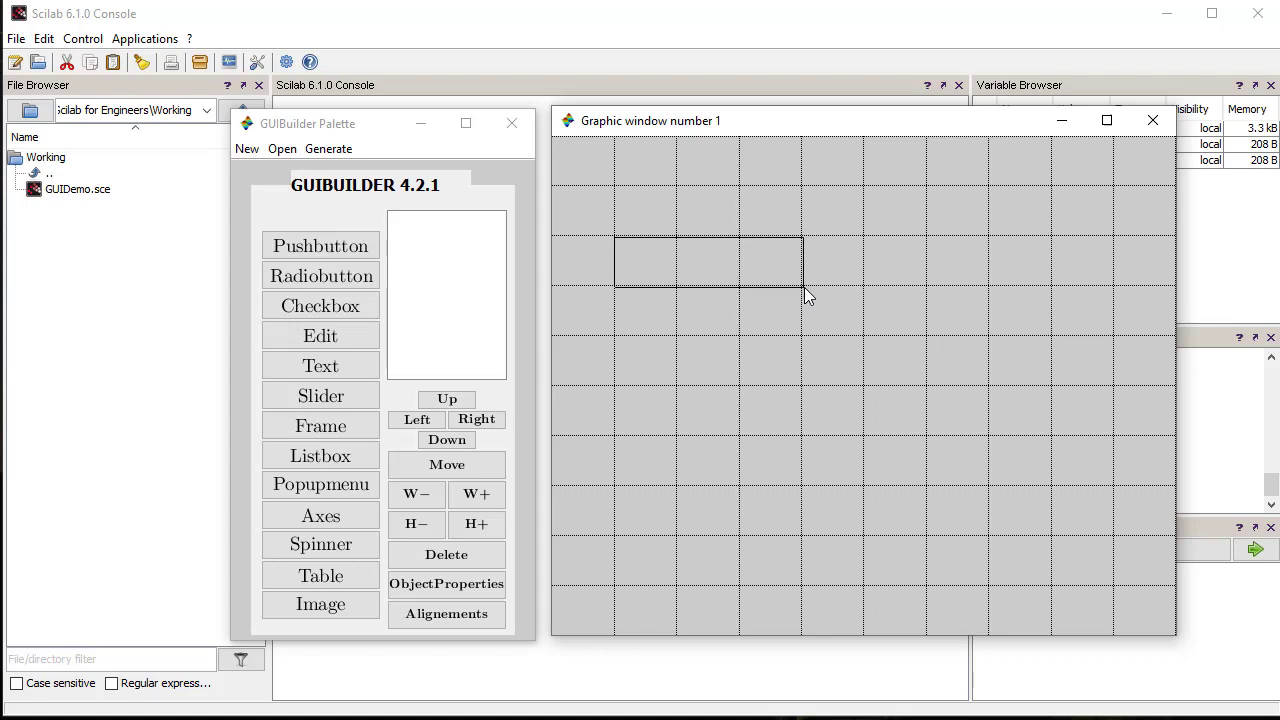
left_click(803, 288)
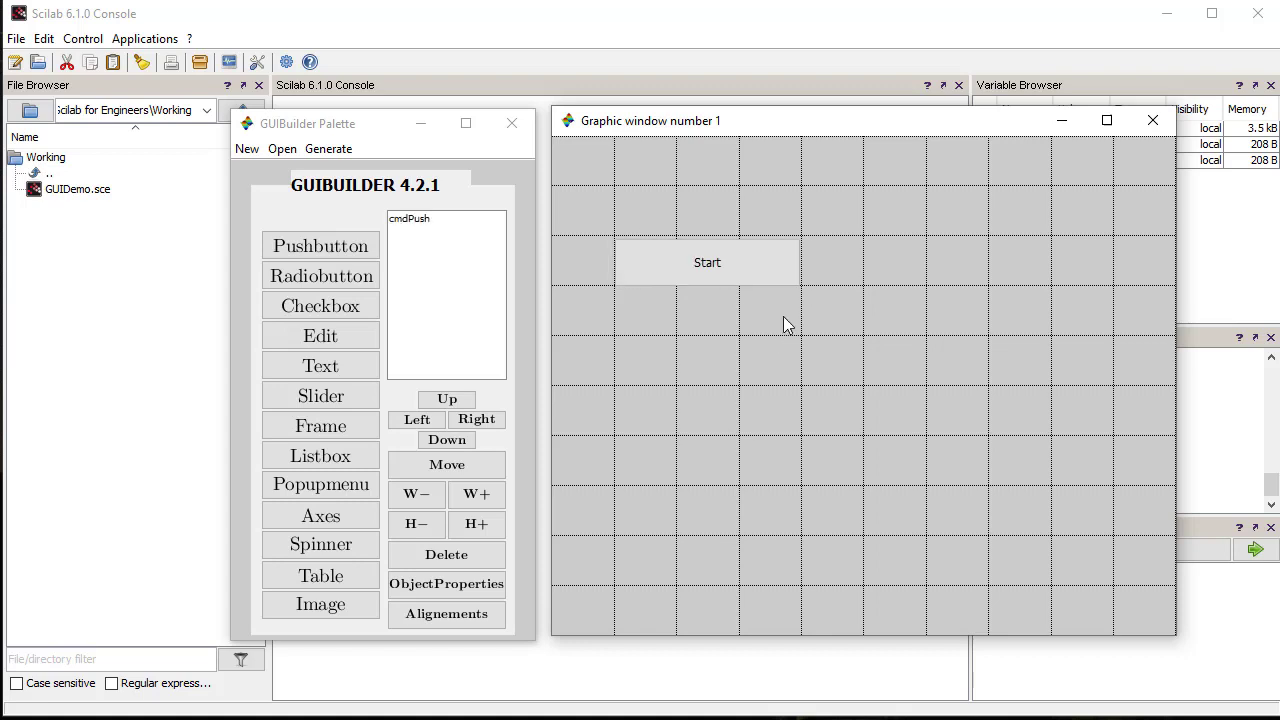
left_click(734, 276)
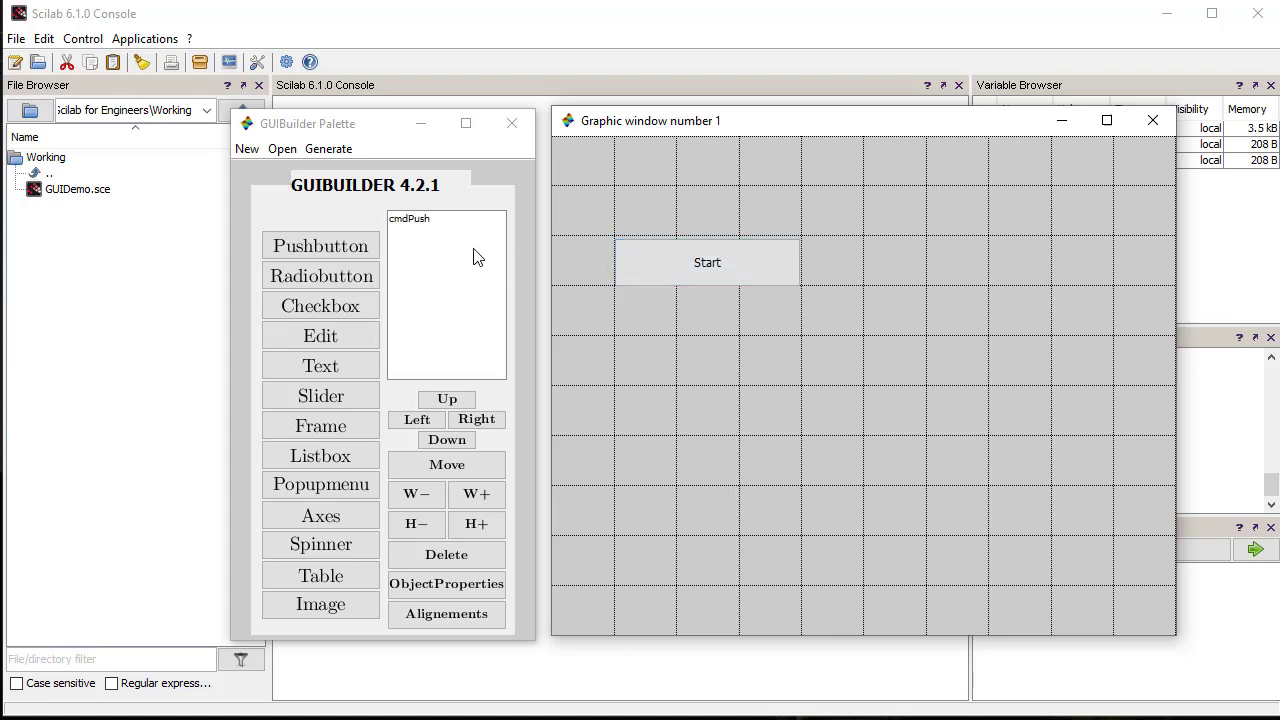
left_click(407, 220)
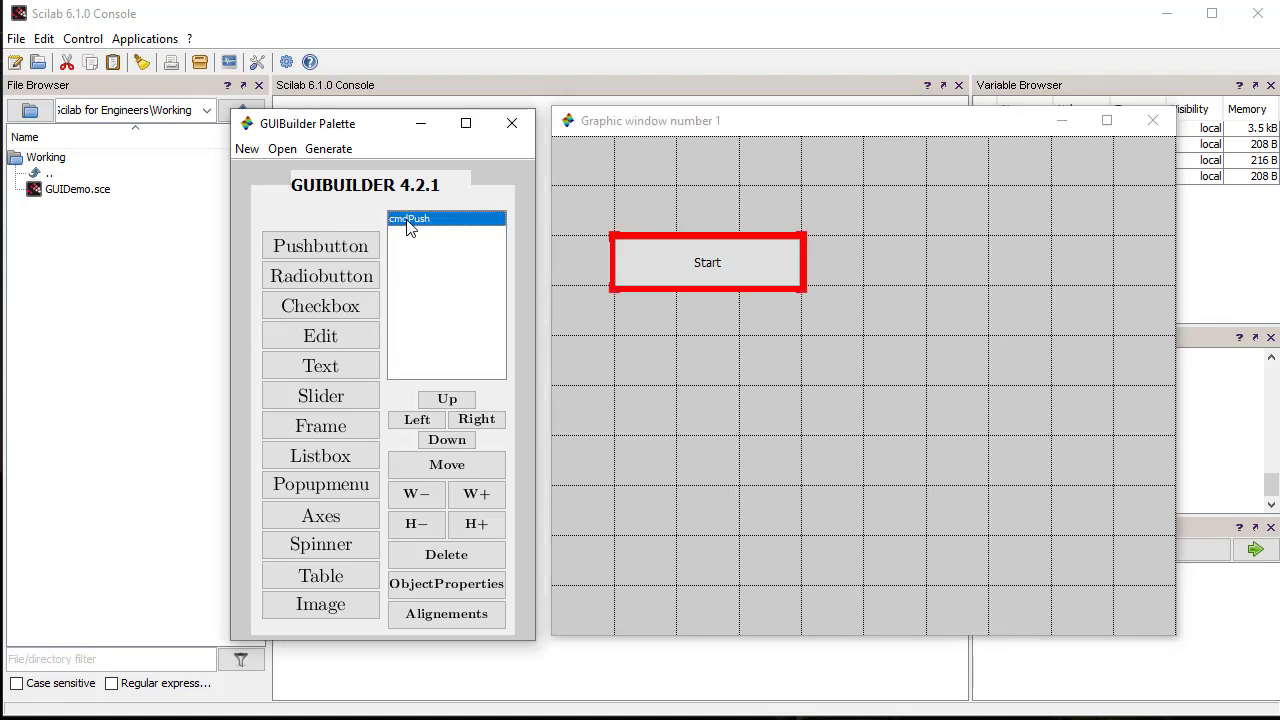
left_click(447, 593)
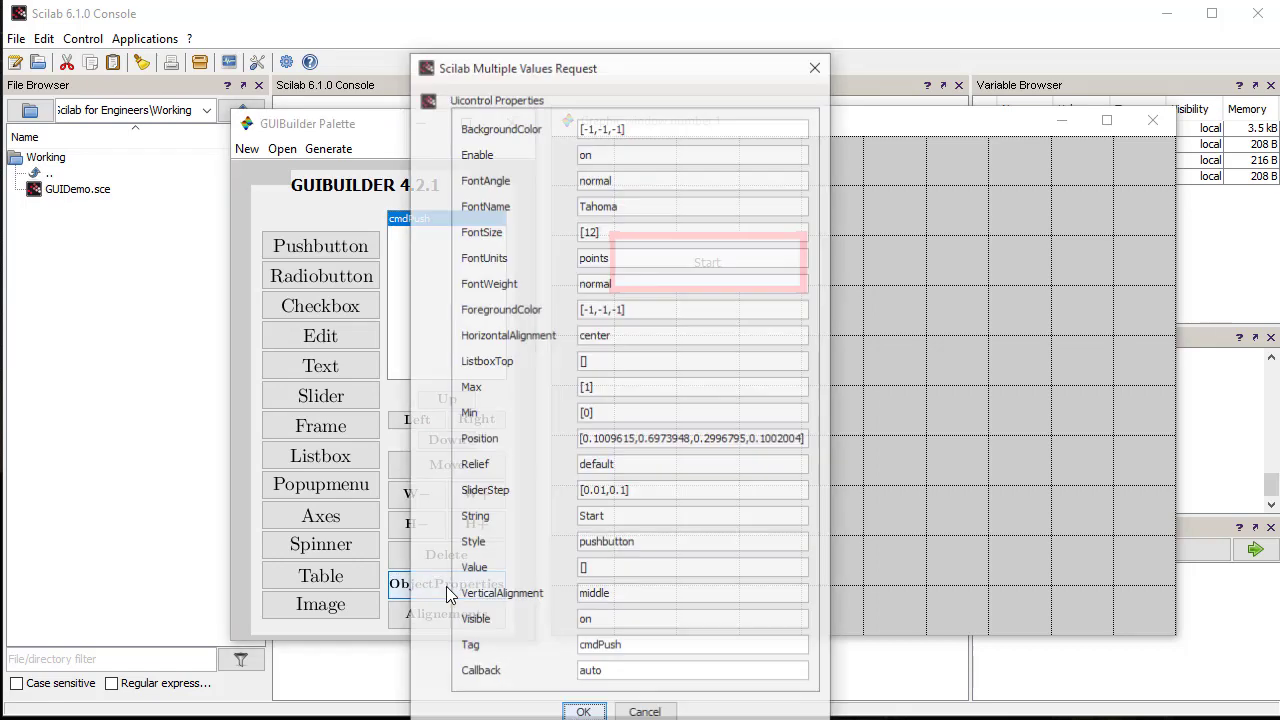
left_click_drag(596, 78, 697, 41)
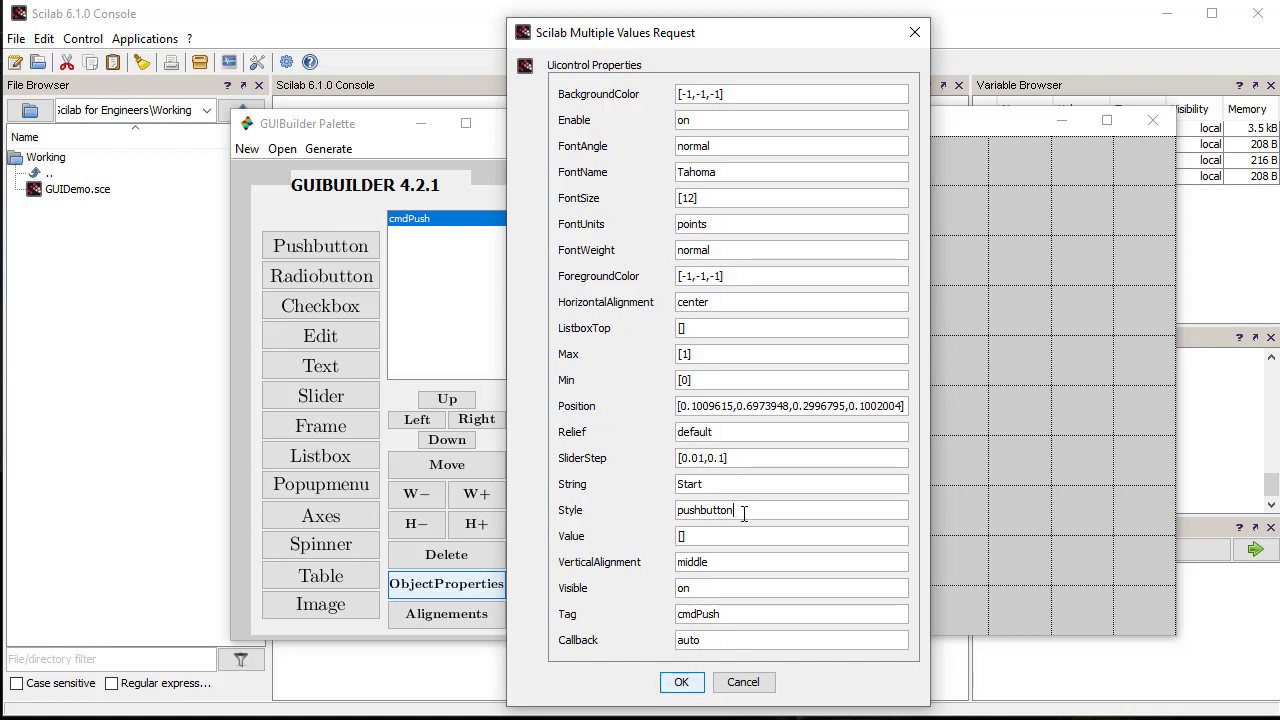
left_click(731, 613)
left_click(682, 682)
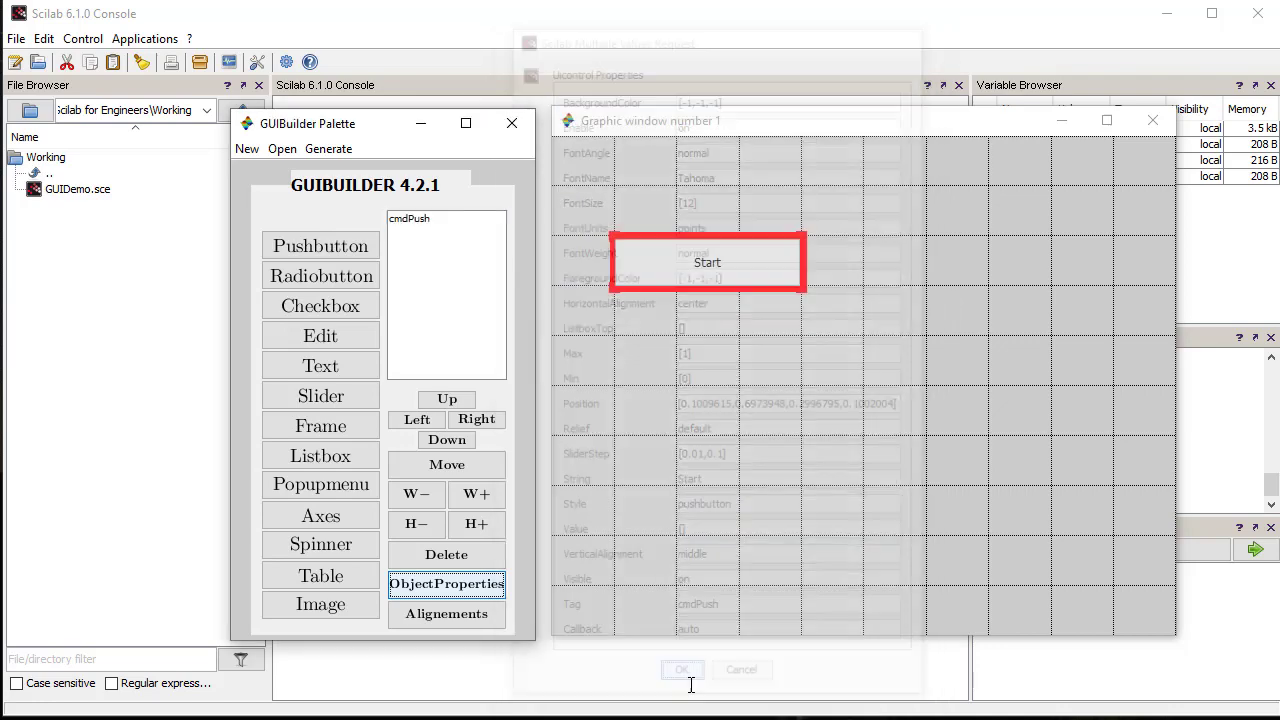
- Create radio button rdobutton labelled My radio btn below Start and select it
left_click(324, 280)
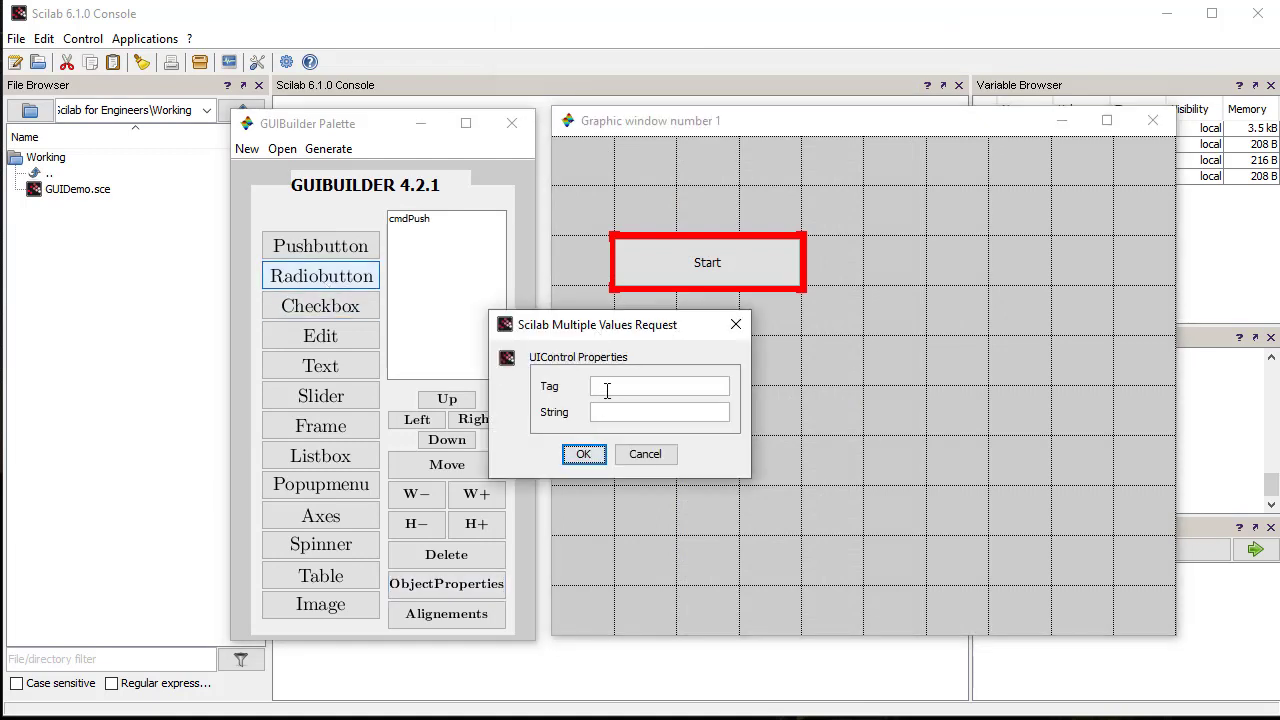
left_click(607, 390)
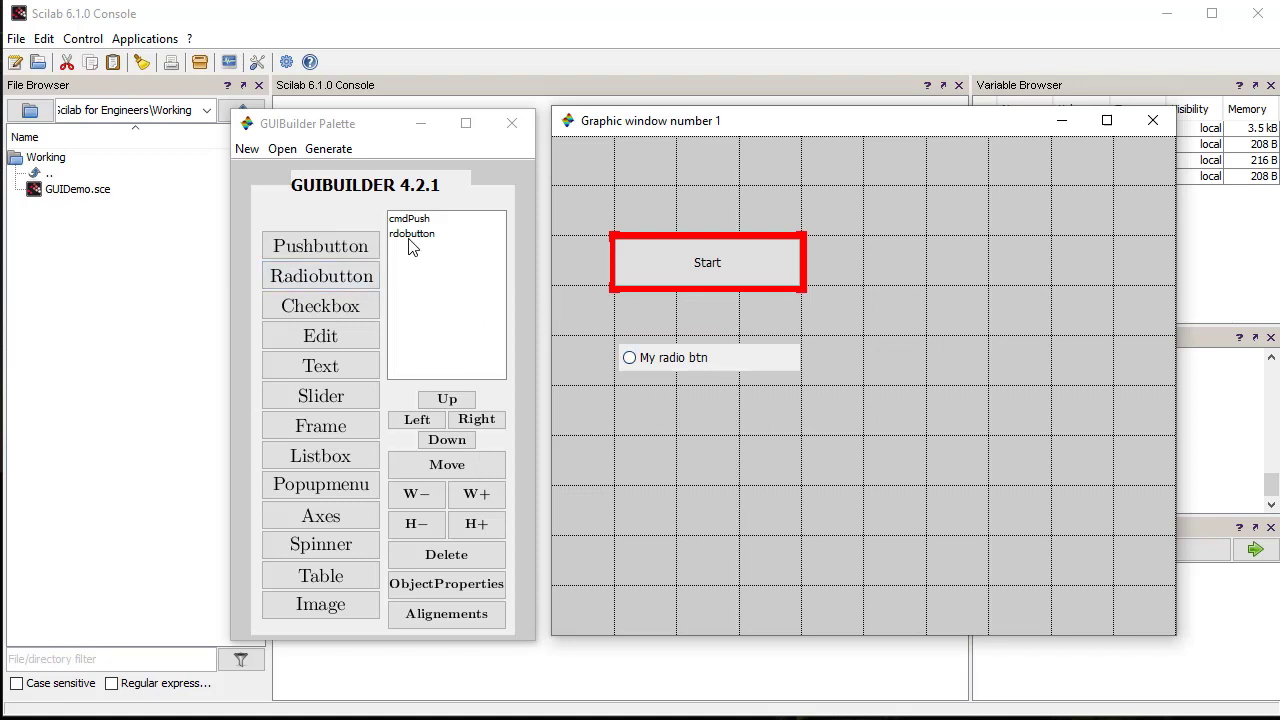
left_click(411, 240)
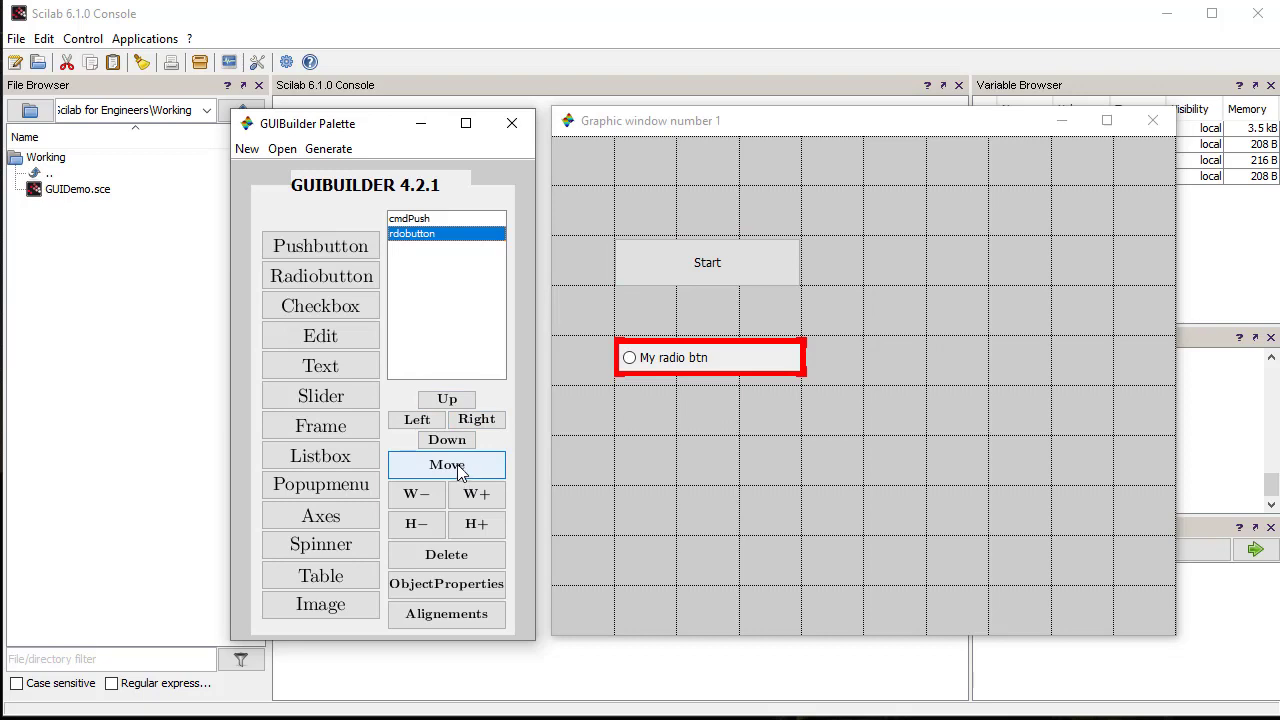
- Nudge the rdobutton radio button eight steps right and five steps up
left_click(480, 424)
left_click(480, 424)
left_click(480, 424)
left_click(480, 424)
left_click(480, 424)
left_click(480, 424)
left_click(480, 424)
left_click(480, 424)
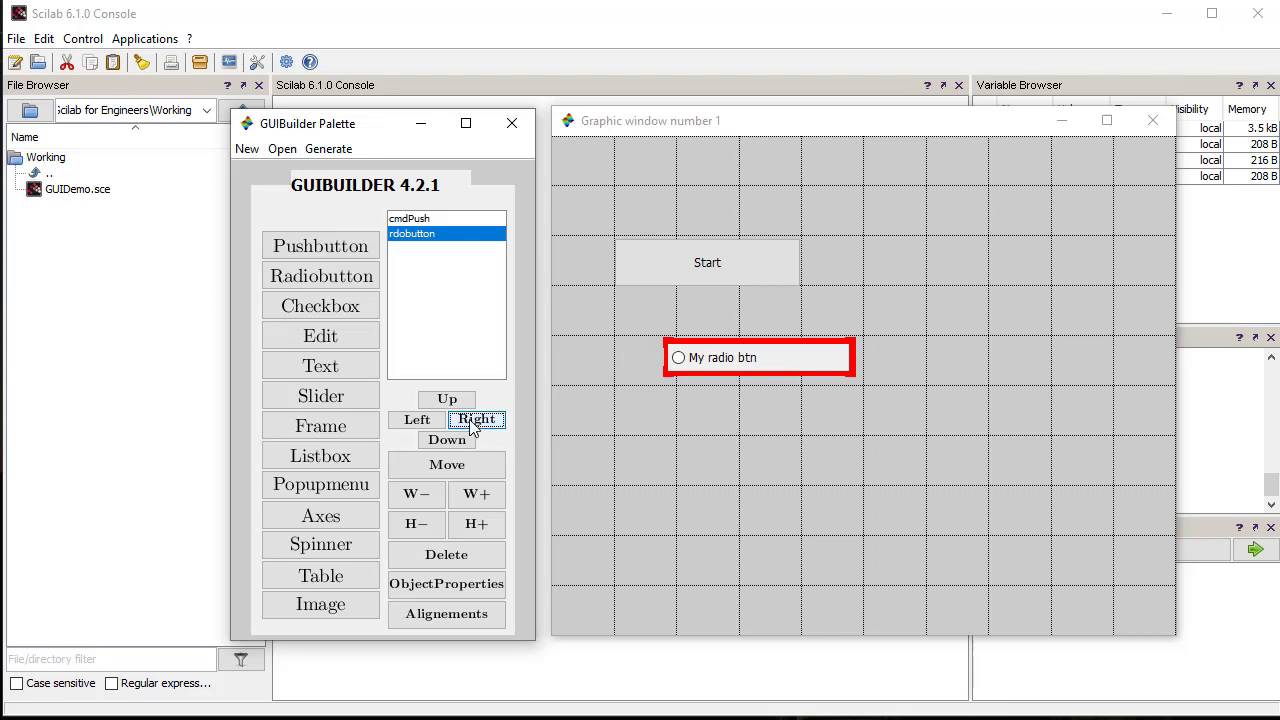
left_click(450, 402)
left_click(452, 404)
left_click(452, 404)
left_click(452, 404)
left_click(452, 404)
left_click(452, 404)
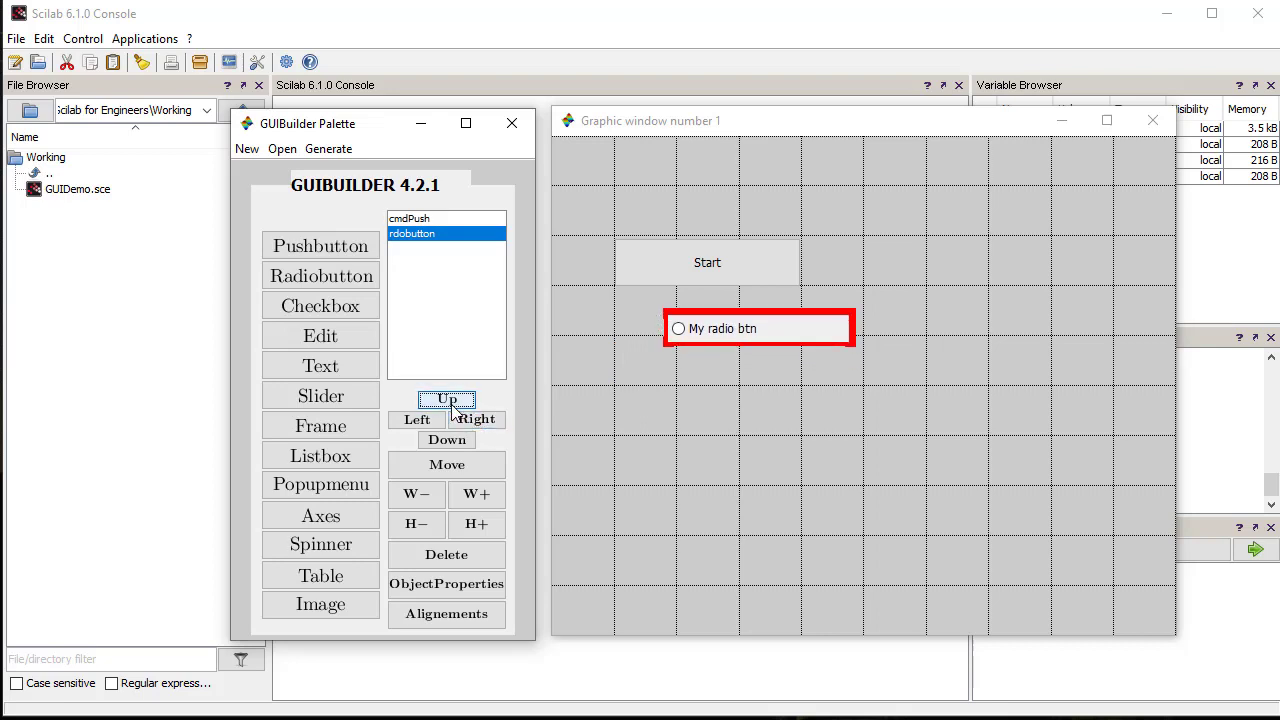
- Widen the radio button two steps and make it two steps taller
left_click(485, 503)
left_click(485, 503)
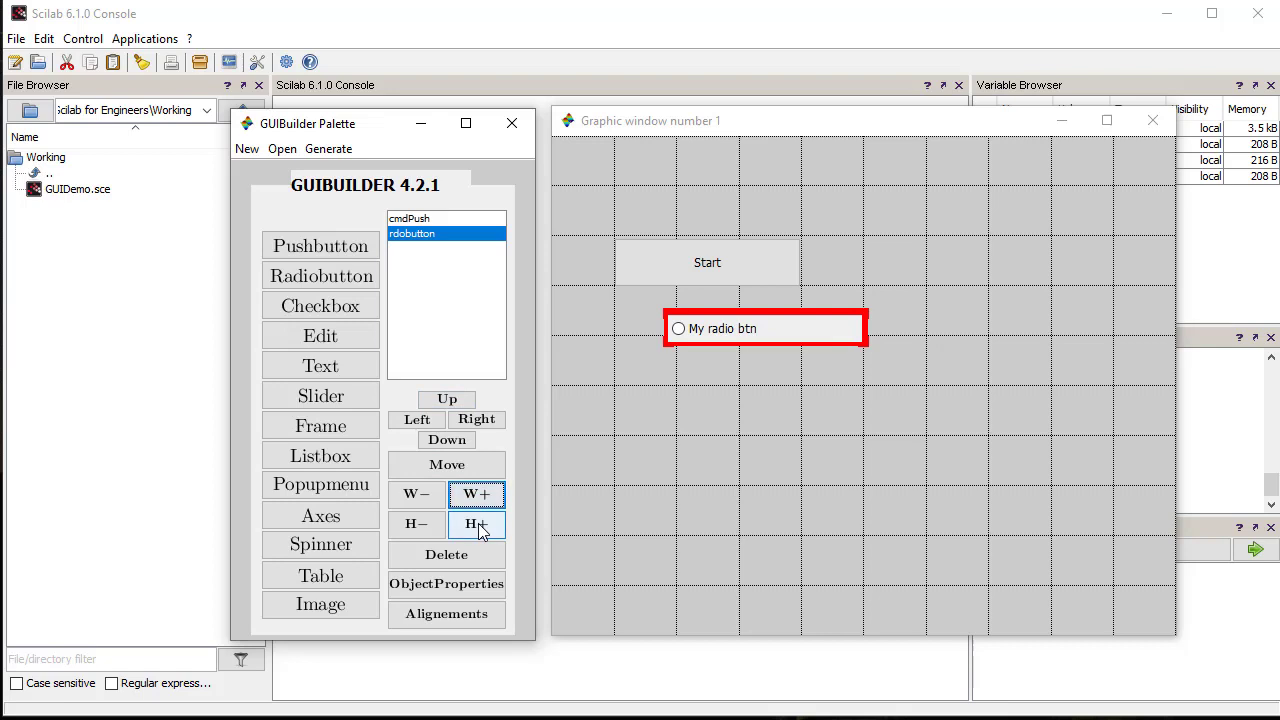
left_click(479, 526)
left_click(480, 528)
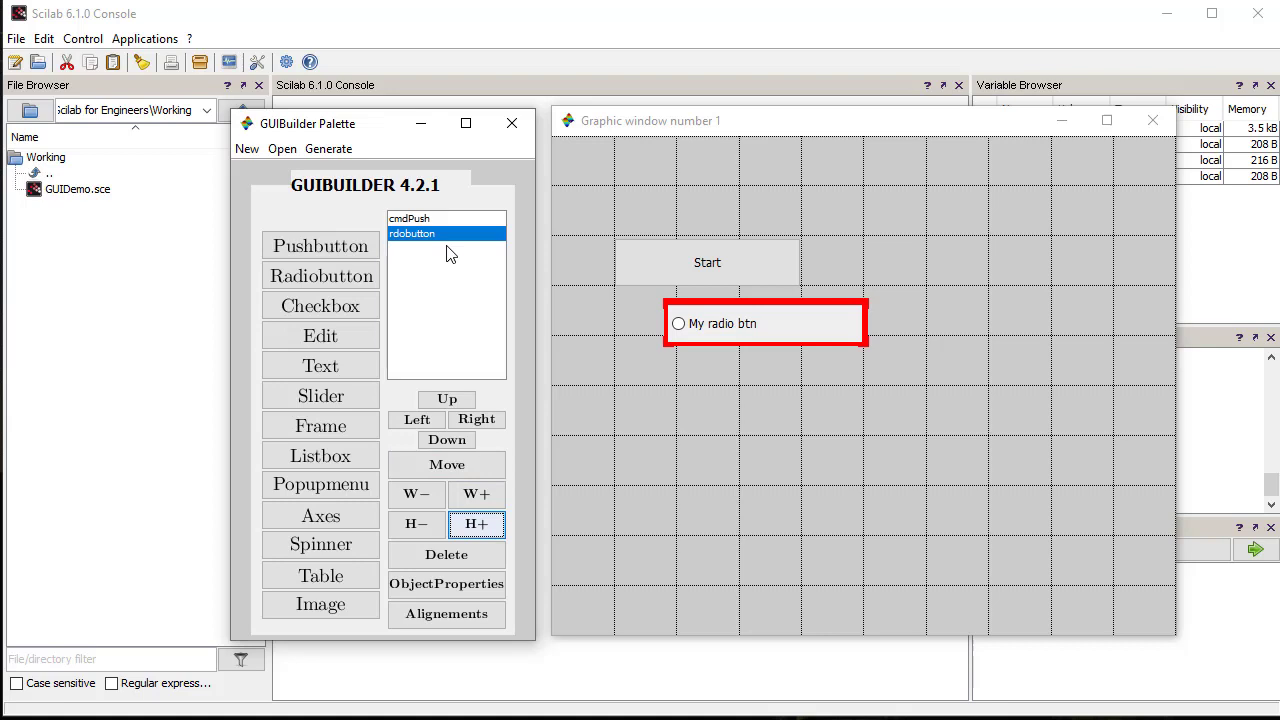
- Select cmdPush with rdobutton, then left-align them and give them the same height and width
left_click(430, 219, "ctrl")
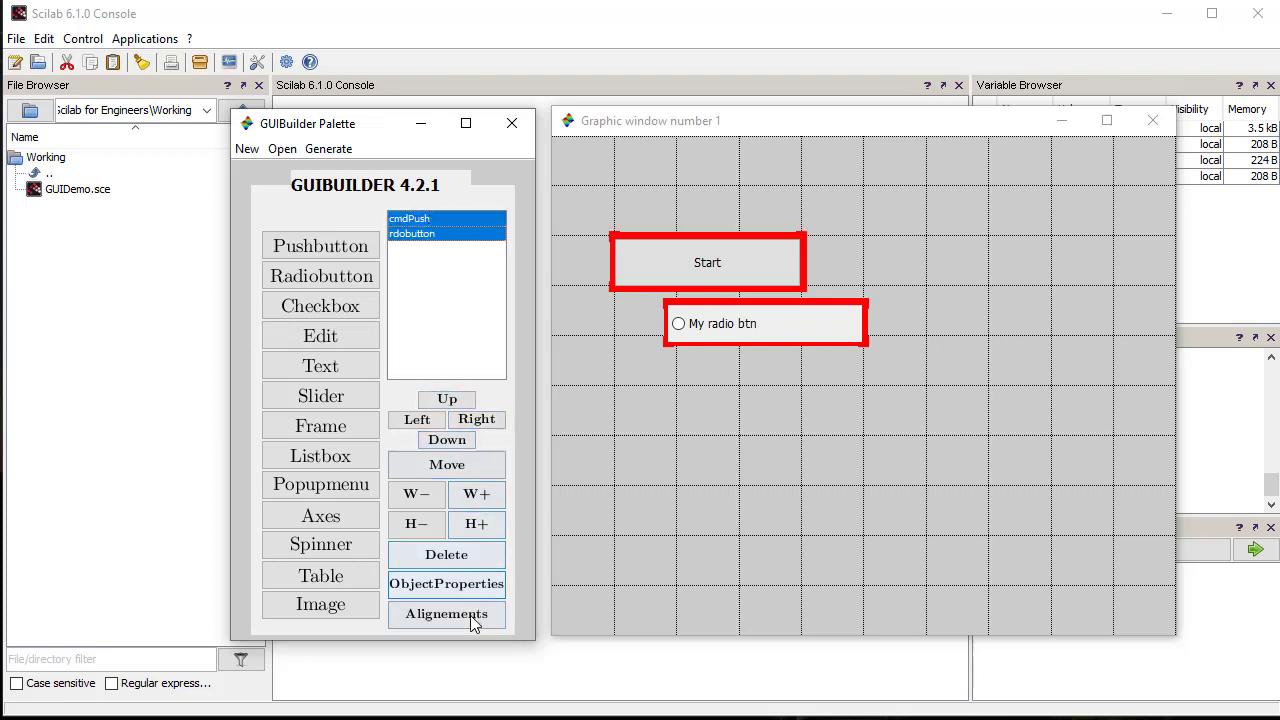
left_click(443, 614)
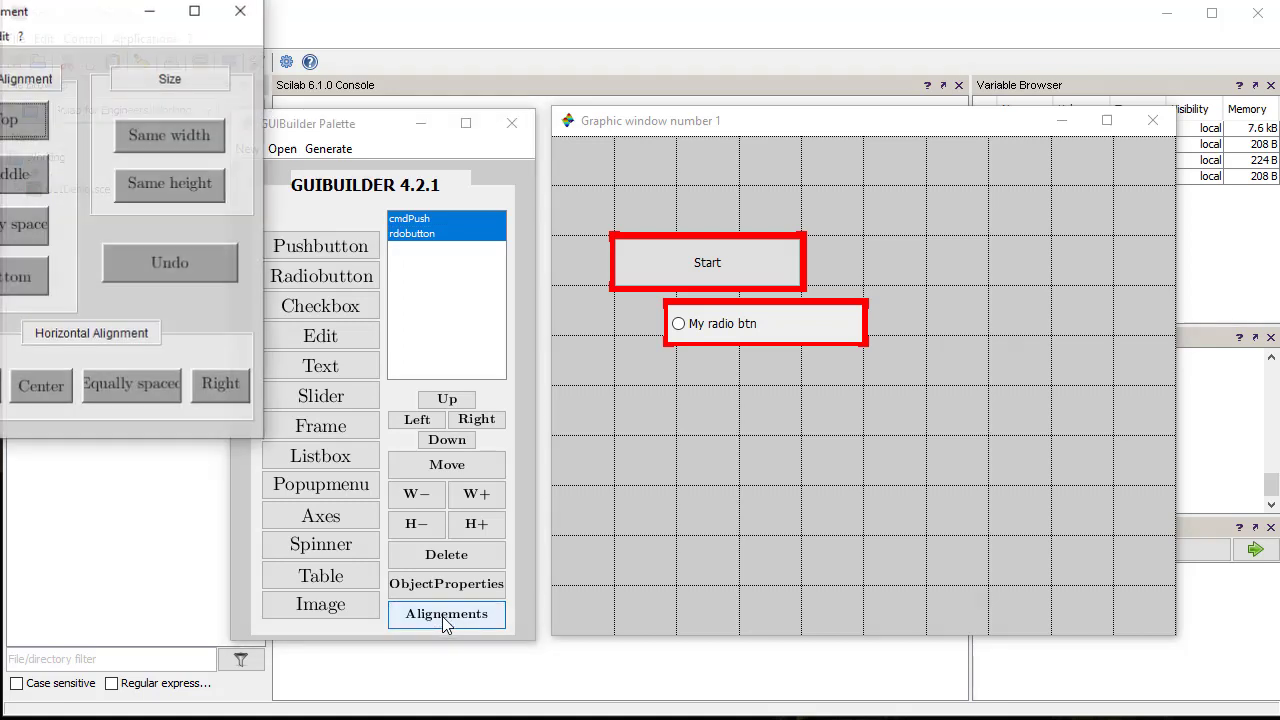
left_click_drag(94, 12, 395, 189)
left_click(254, 550)
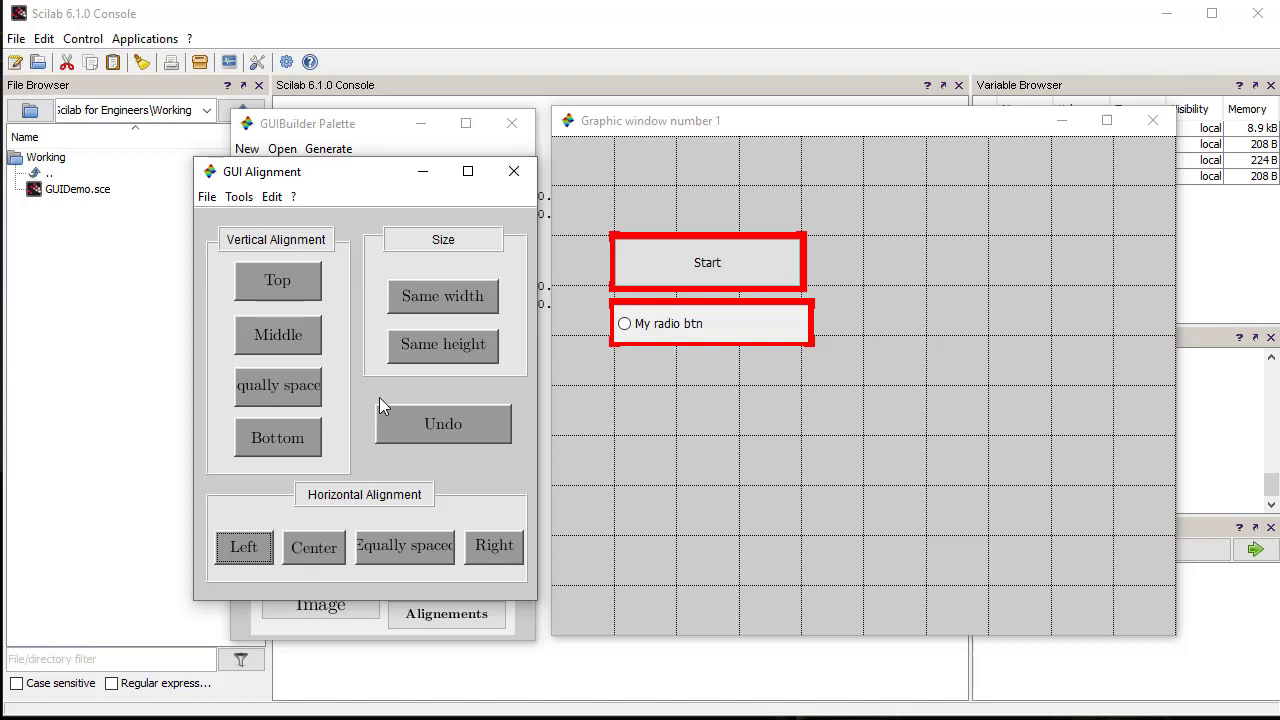
left_click(453, 346)
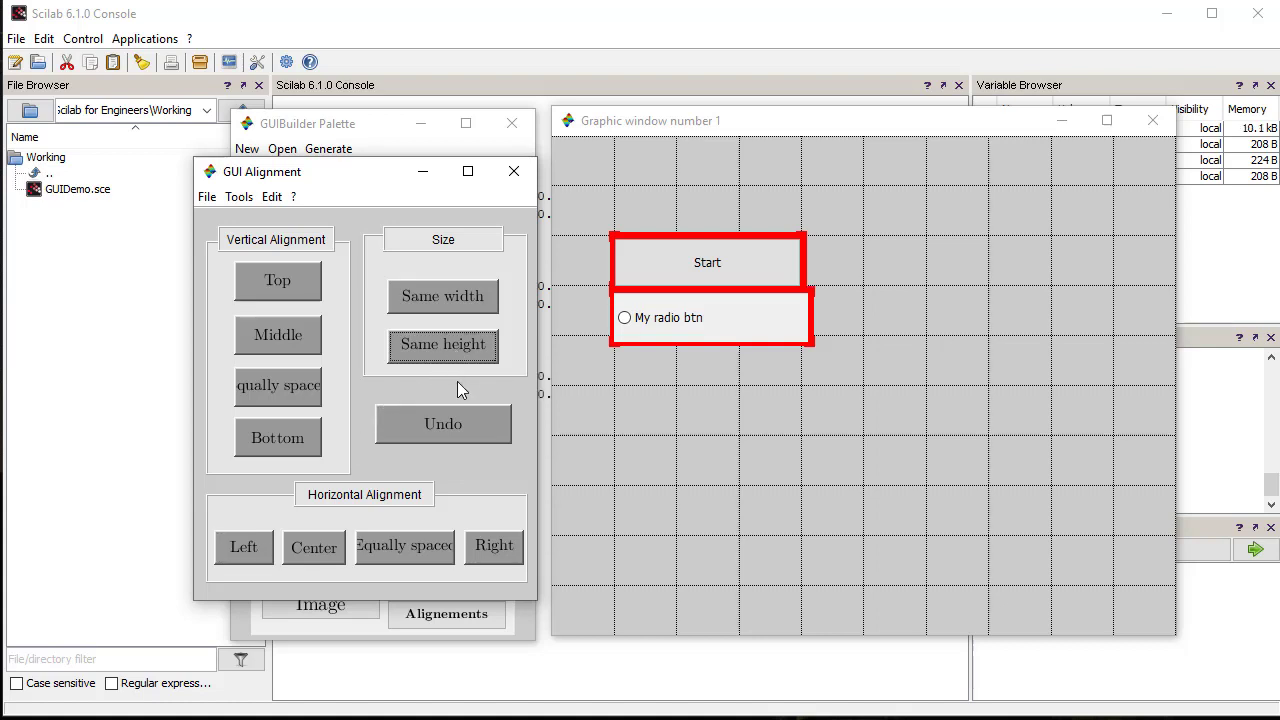
left_click(447, 303)
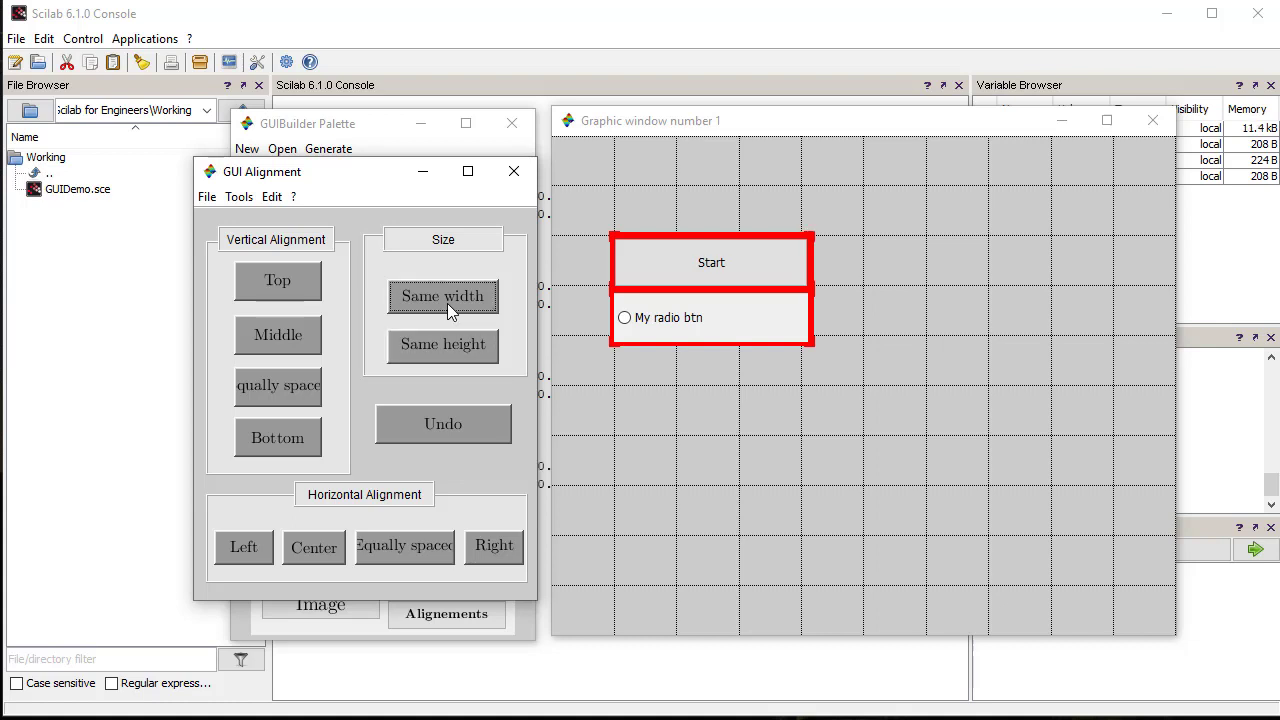
- Close GUI Alignment, generate the GUI code, and save it as NewFig in the Working folder
left_click(511, 180)
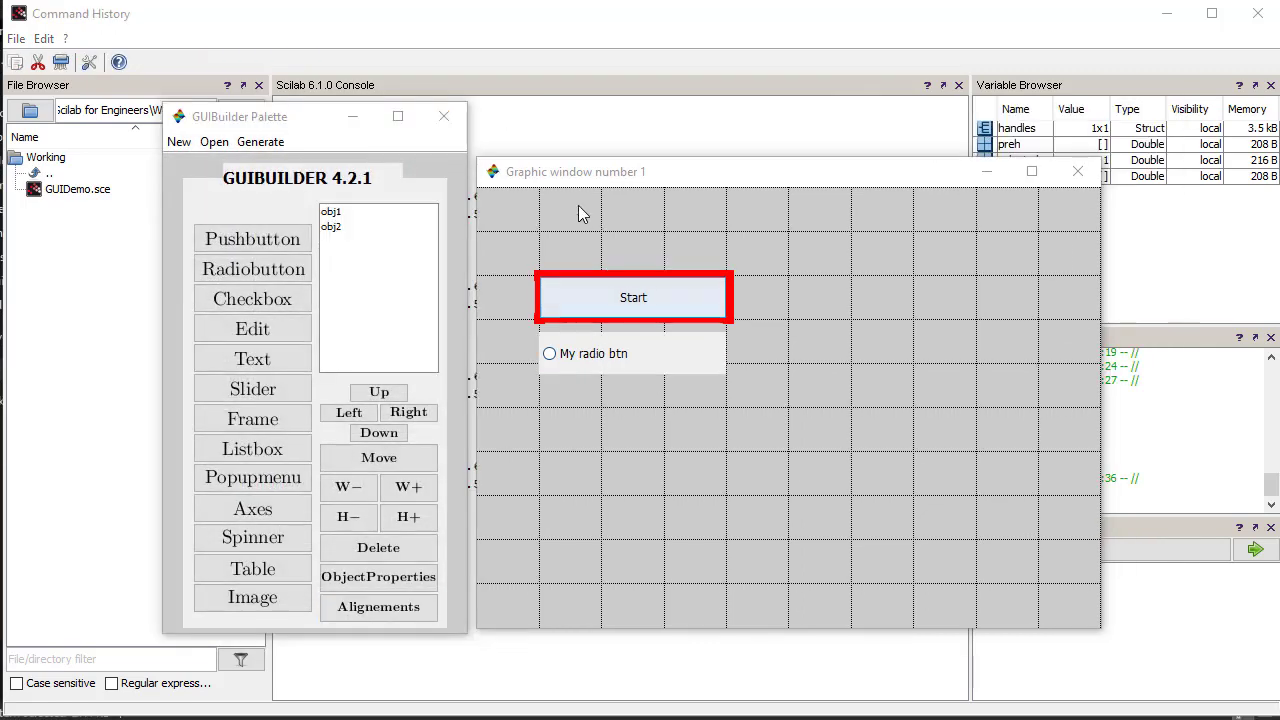
left_click(288, 126)
left_click(257, 142)
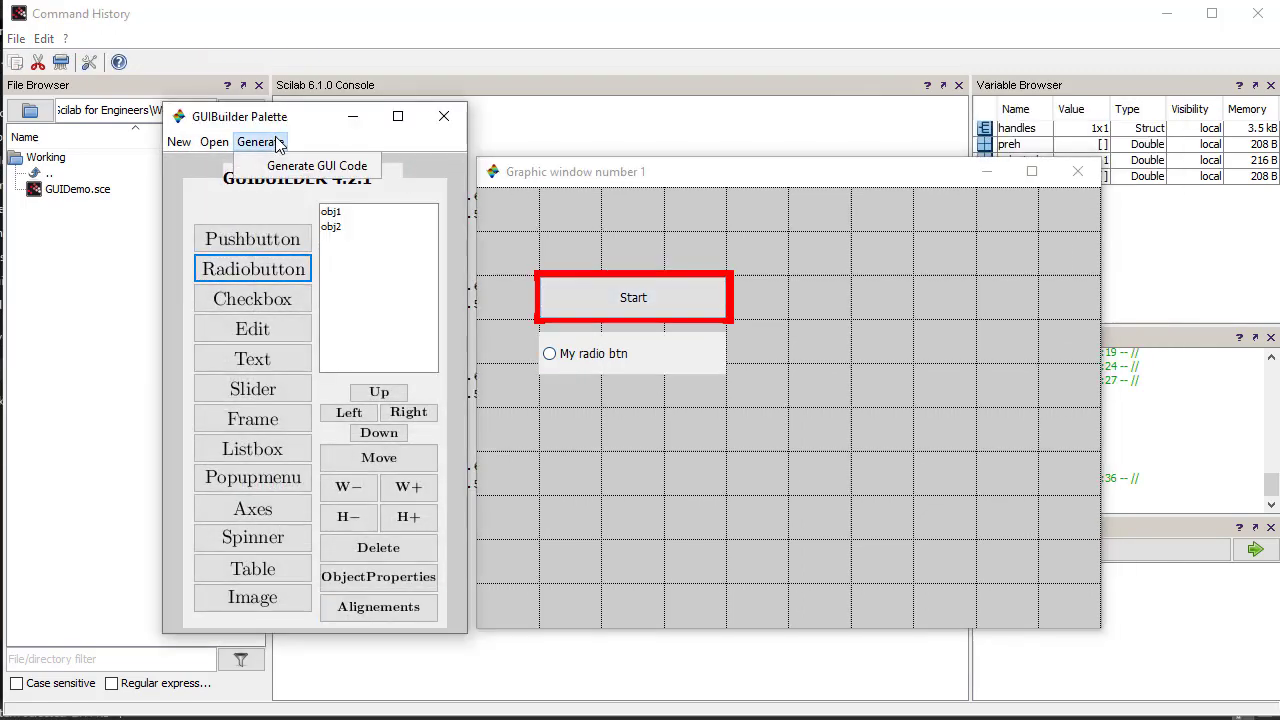
left_click(333, 167)
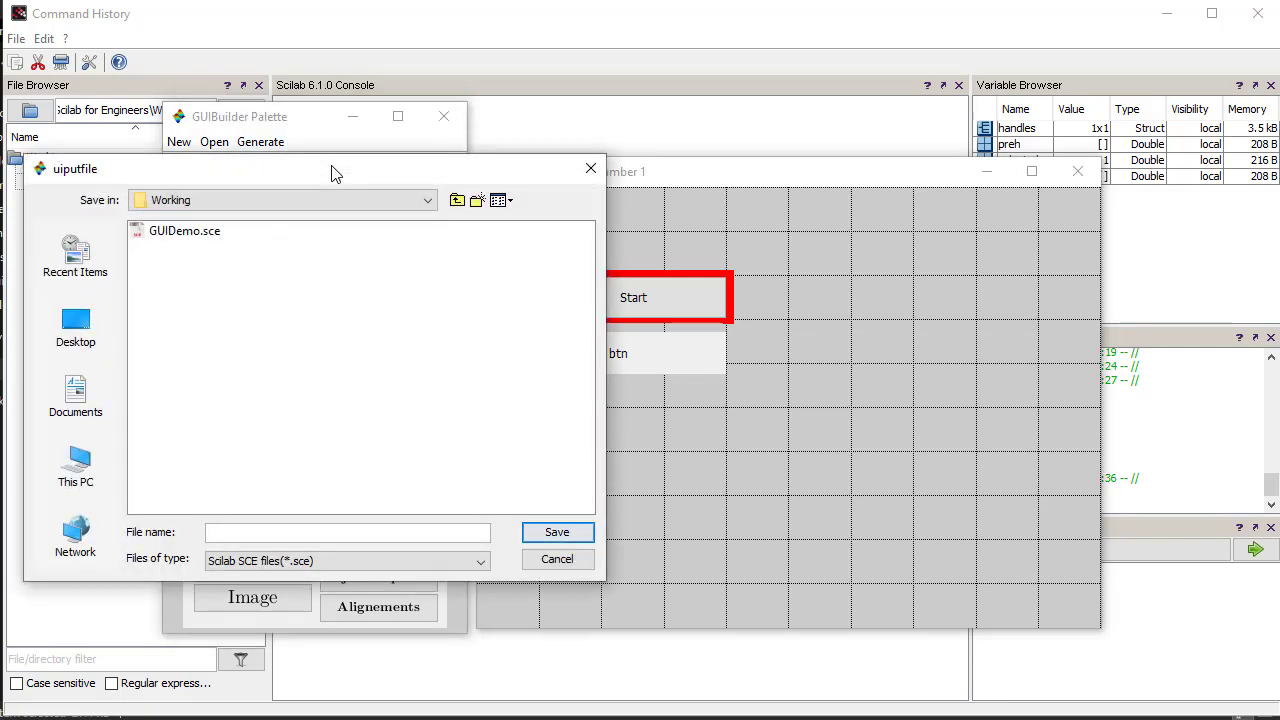
left_click_drag(331, 171, 703, 197)
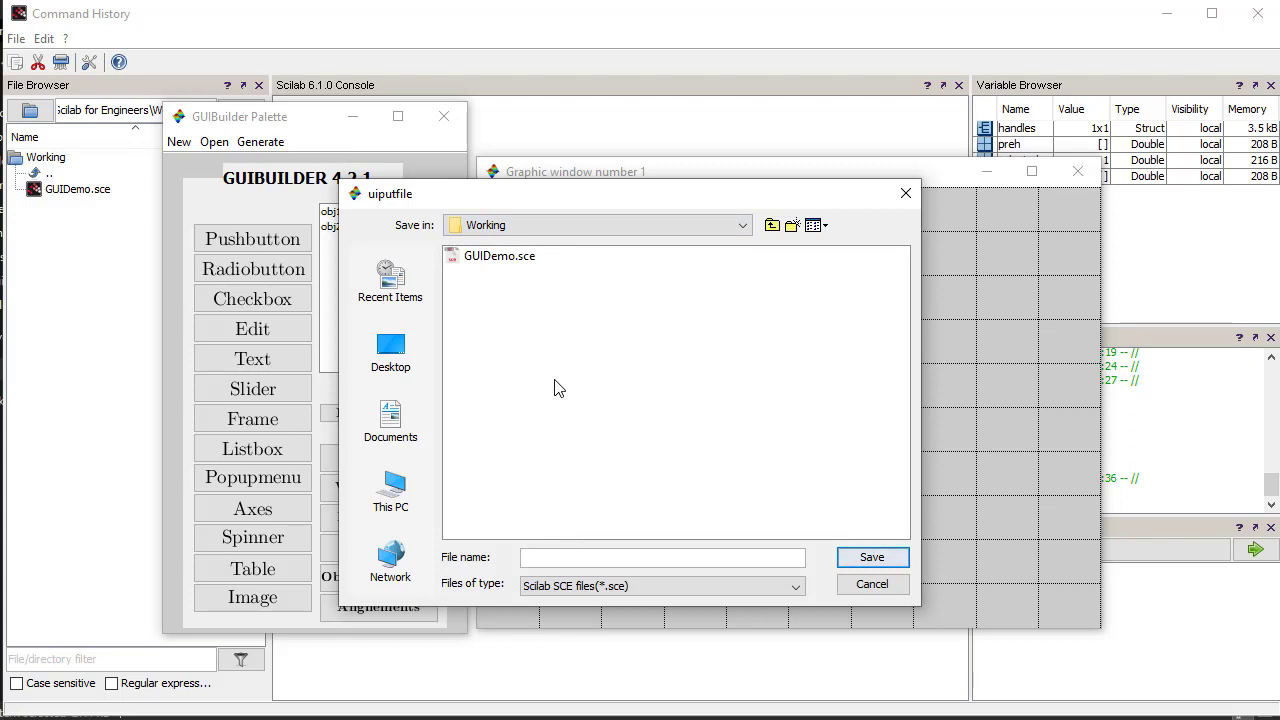
type("New")
type("Fig")
left_click(868, 564)
left_click(628, 434)
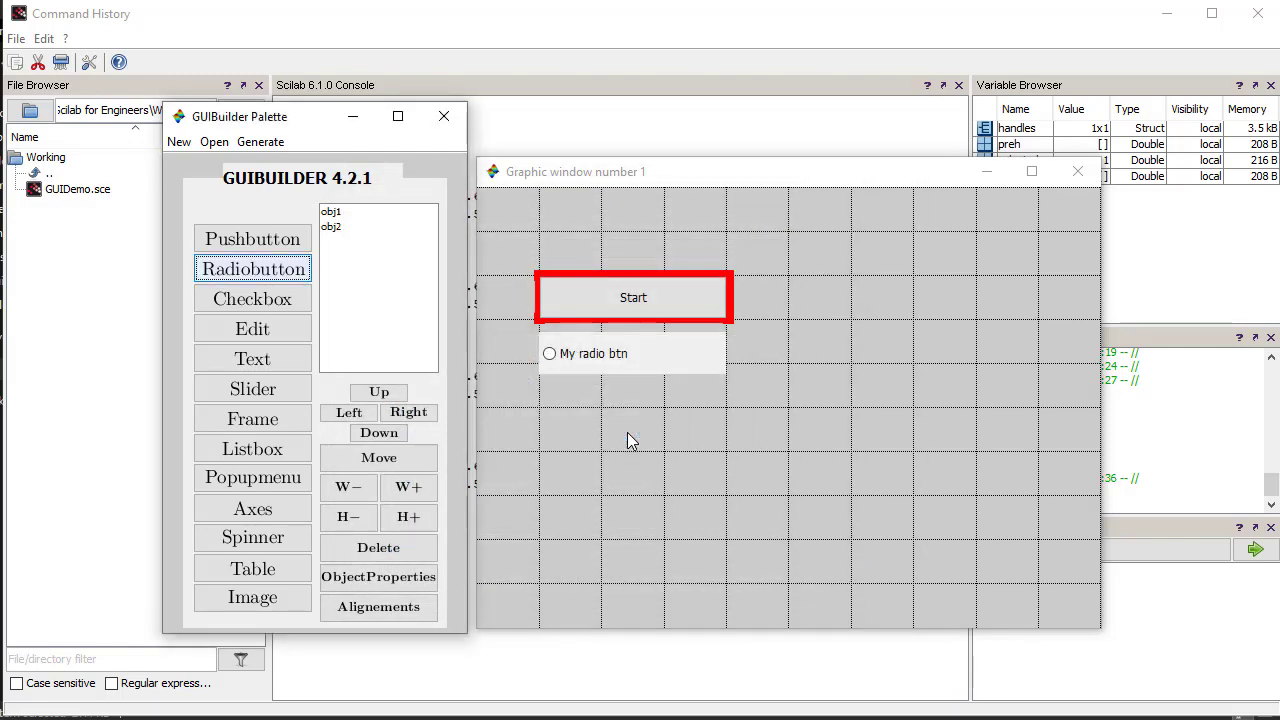
- Move the NewFig.sce editor up-left and enlarge it so the code lines show in full
left_click_drag(768, 196, 723, 108)
left_click_drag(899, 564, 1126, 649)
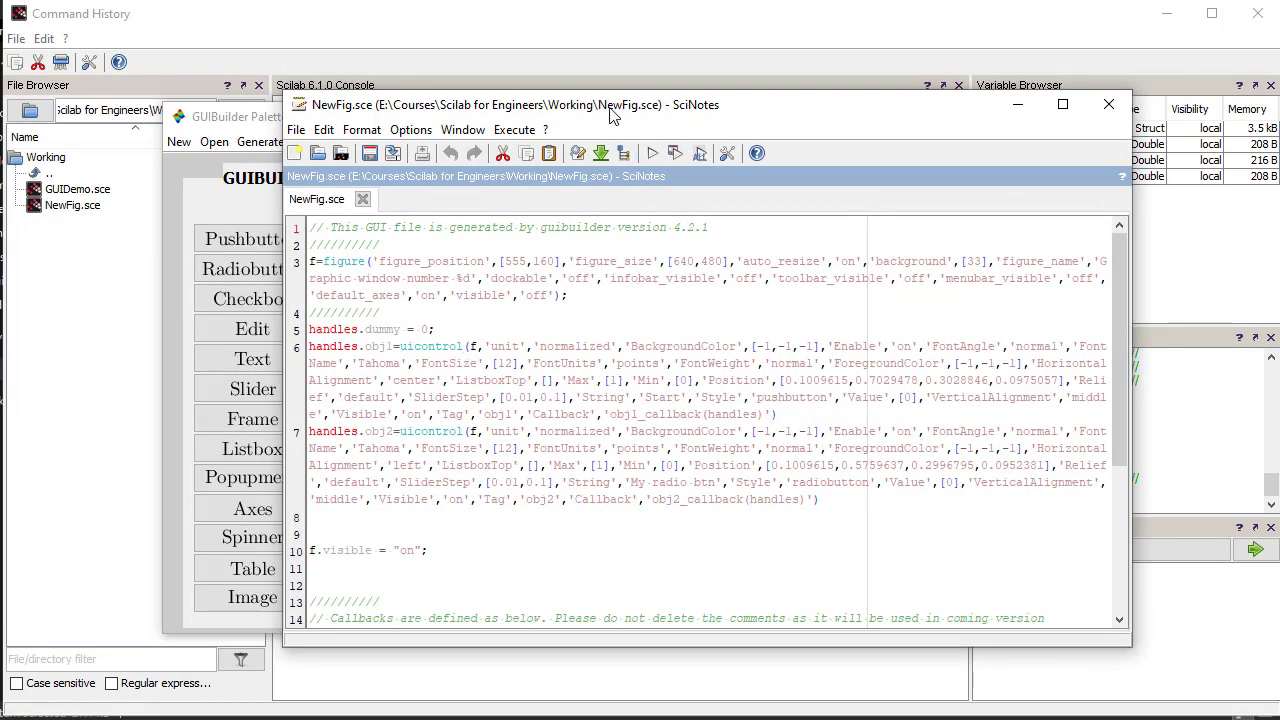
left_click_drag(612, 106, 476, 84)
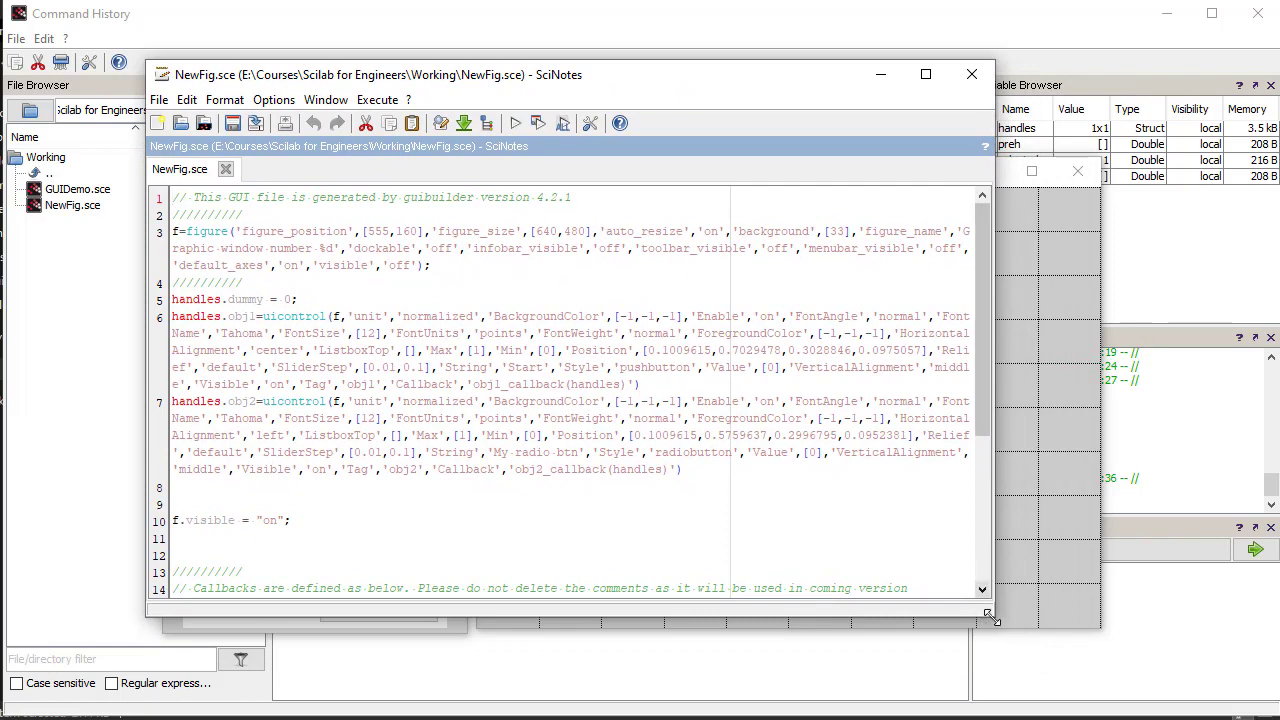
left_click_drag(993, 617, 1155, 636)
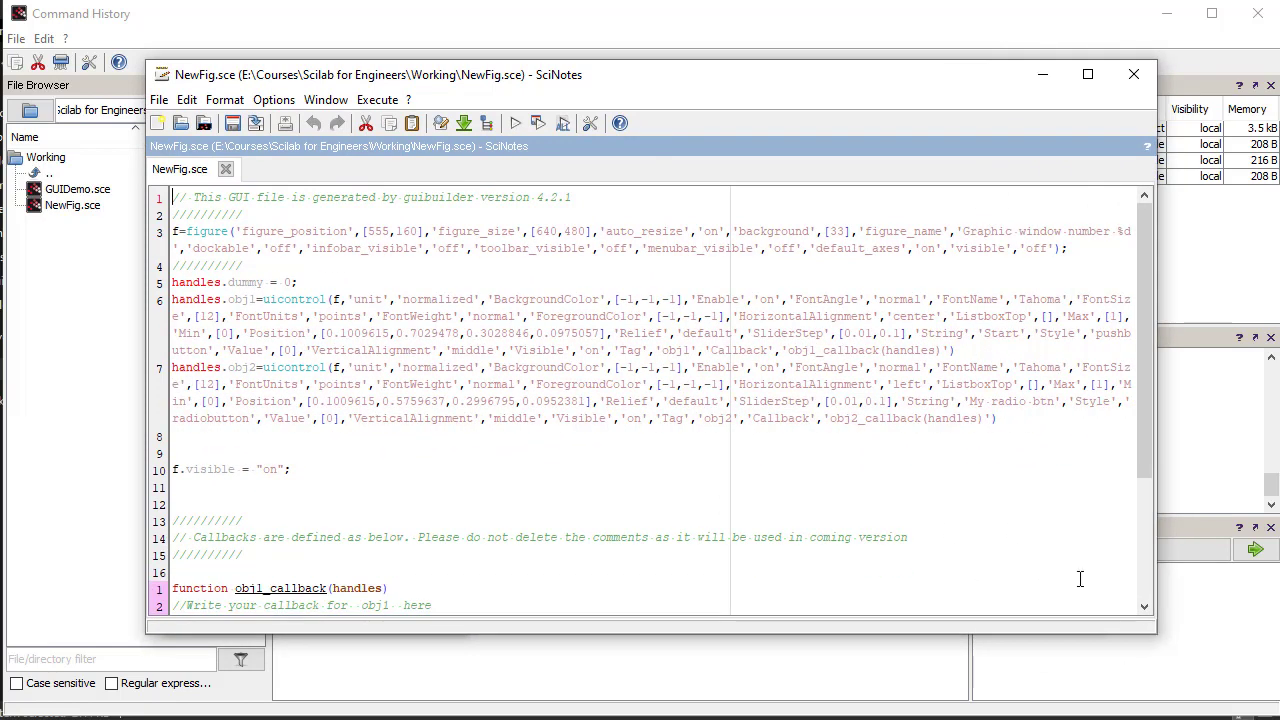
left_click(877, 449)
left_click(1073, 249)
left_click_drag(262, 299, 329, 299)
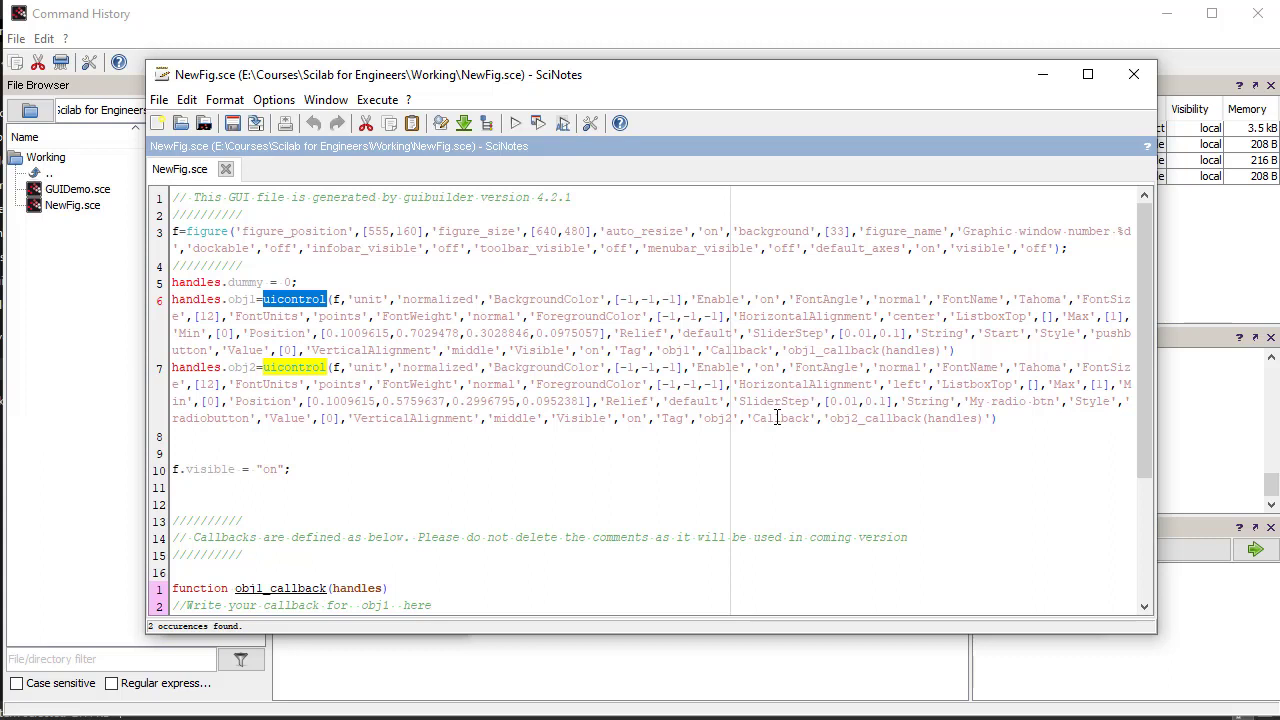
left_click_drag(788, 350, 944, 350)
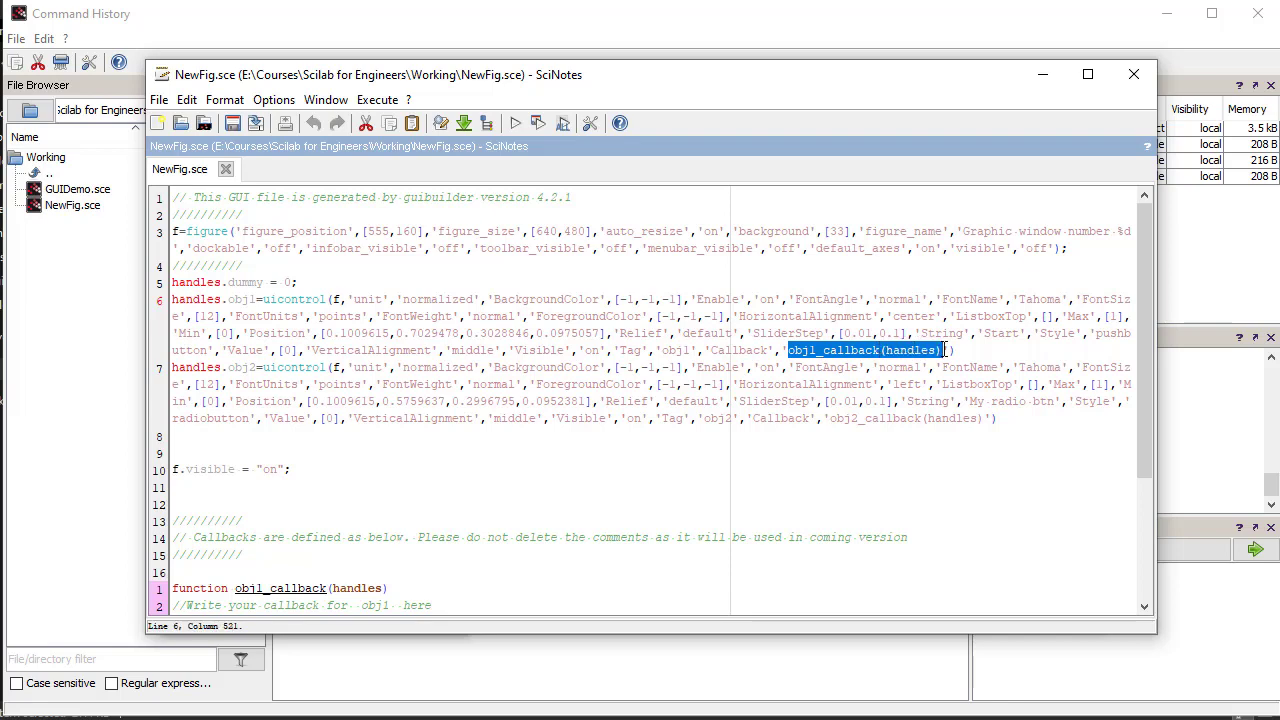
scroll(944, 350, "down", 3)
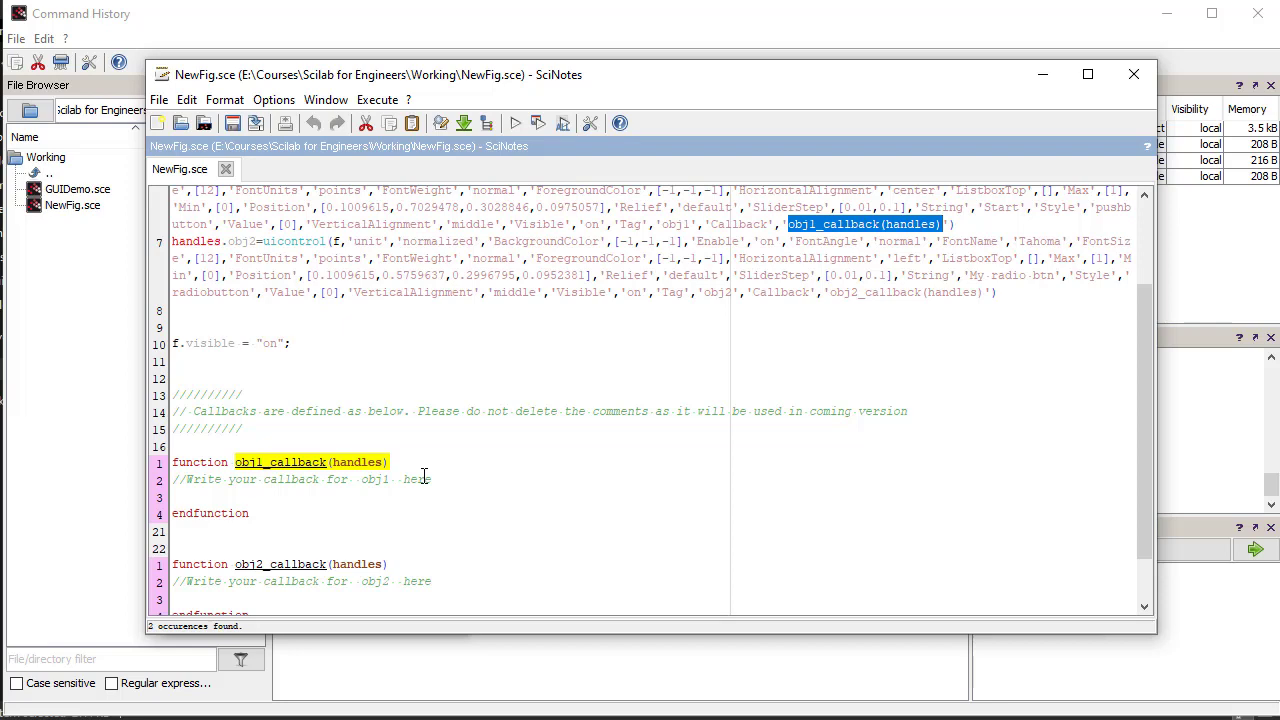
scroll(424, 478, "up", 3)
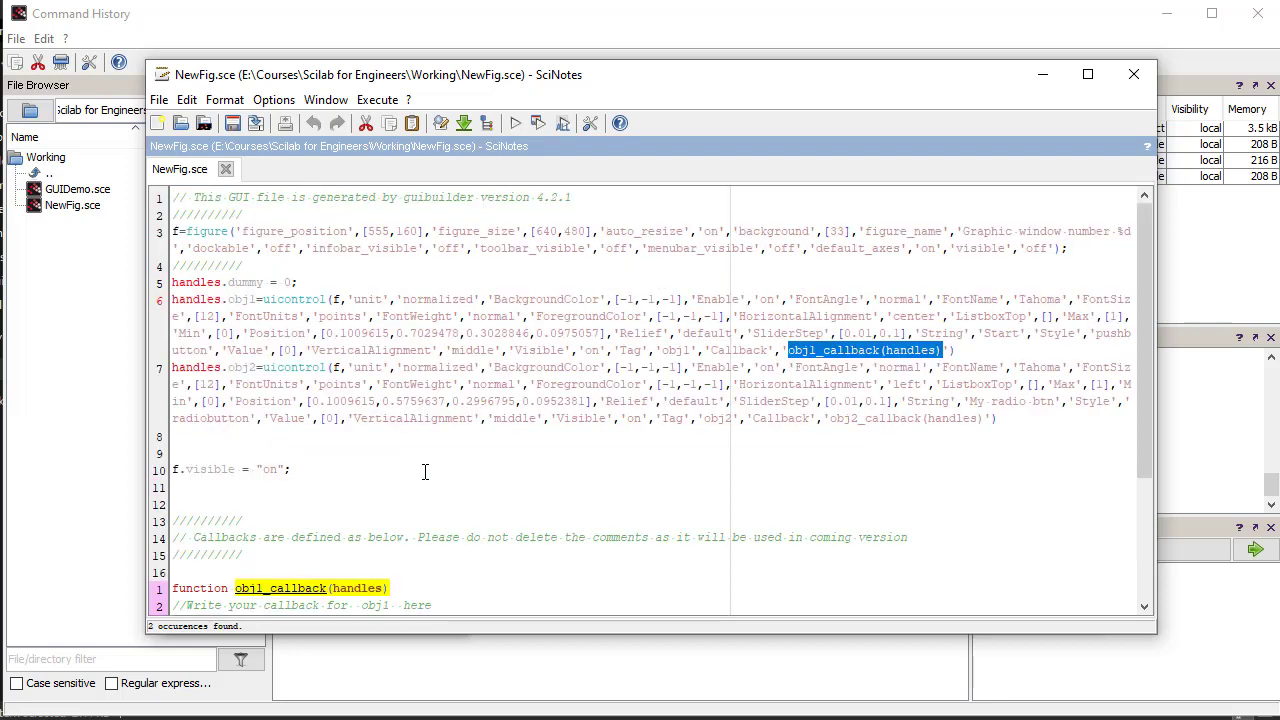
- Execute NewFig.sce and tick My radio btn in the new Graphic window 2
left_click(526, 283)
left_click(515, 122)
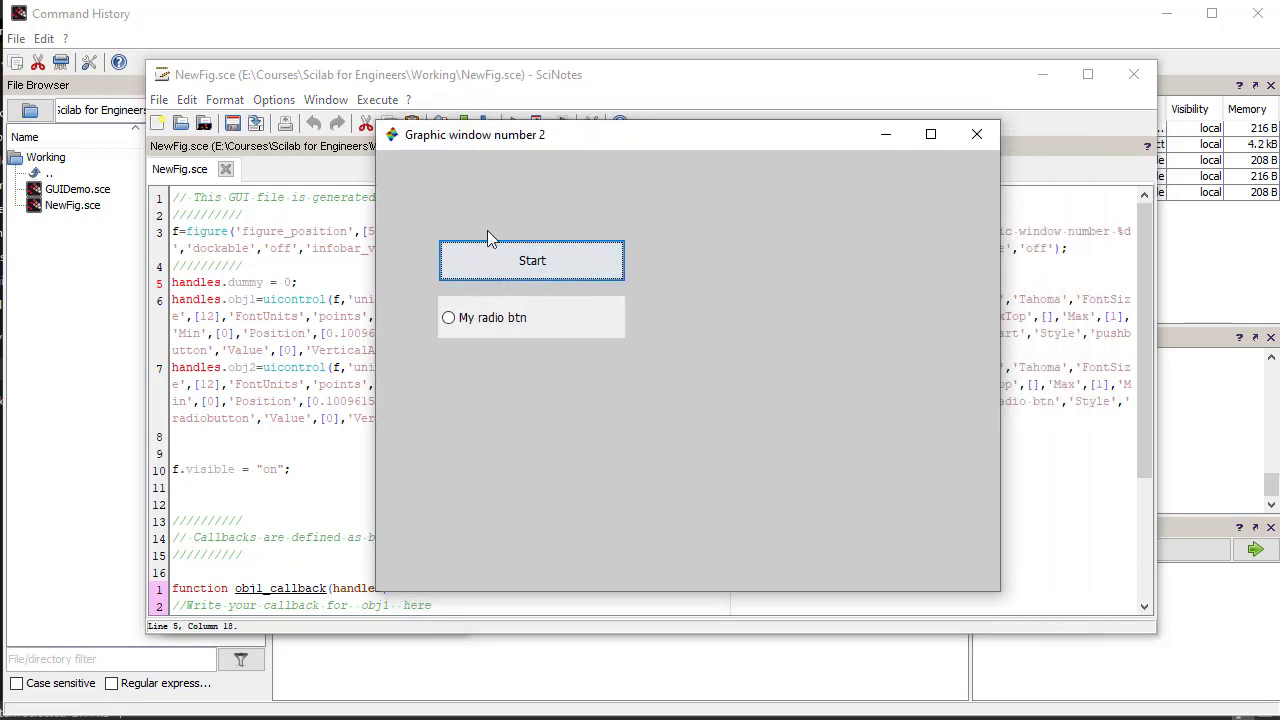
left_click(501, 326)
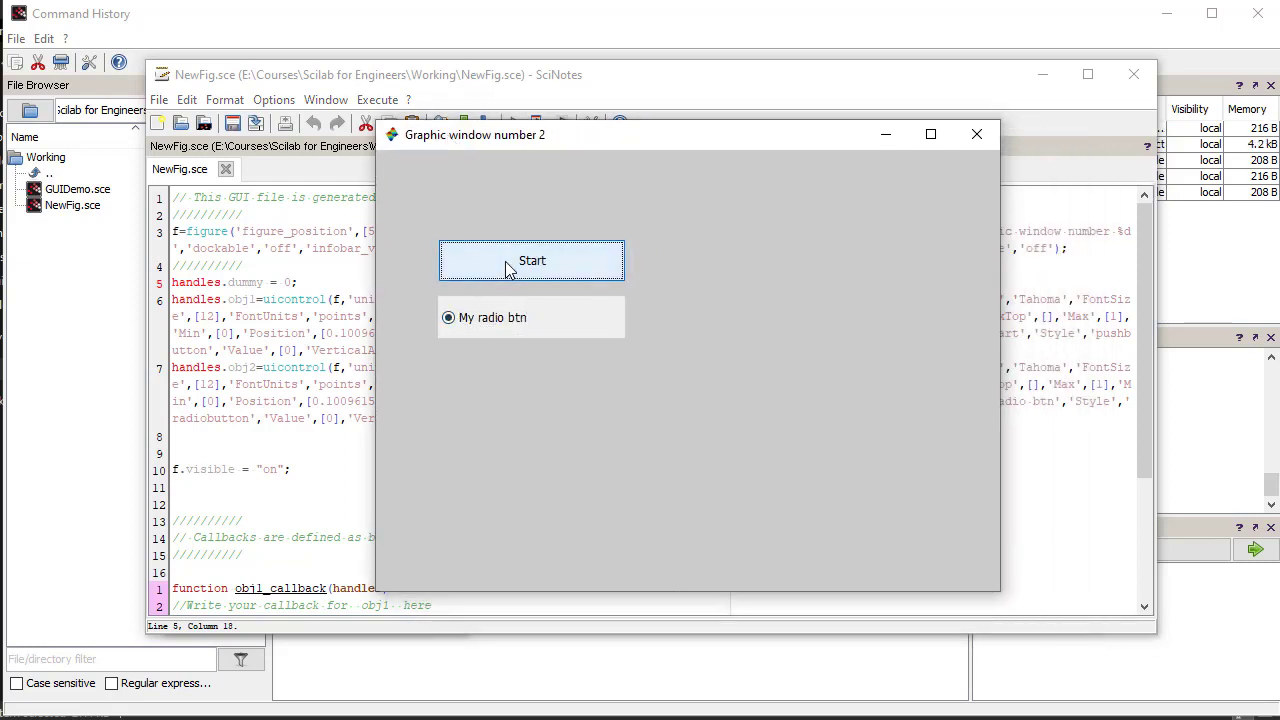